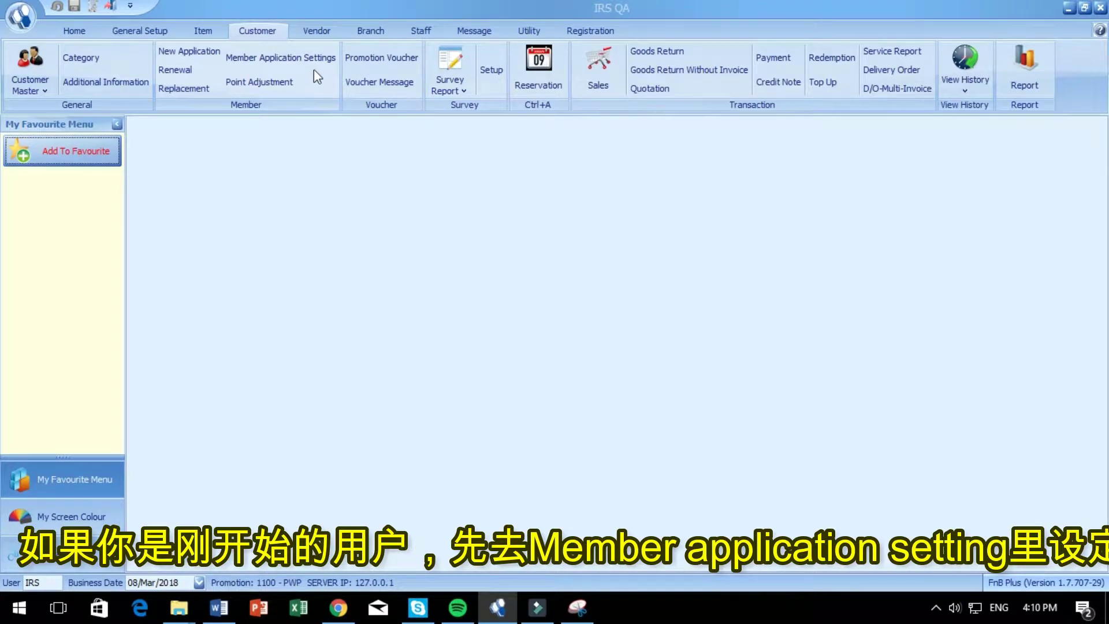
Open Member Application Settings and enter New as the code for the New Application type
{"action": "left_click", "coordinate": [282, 59]}
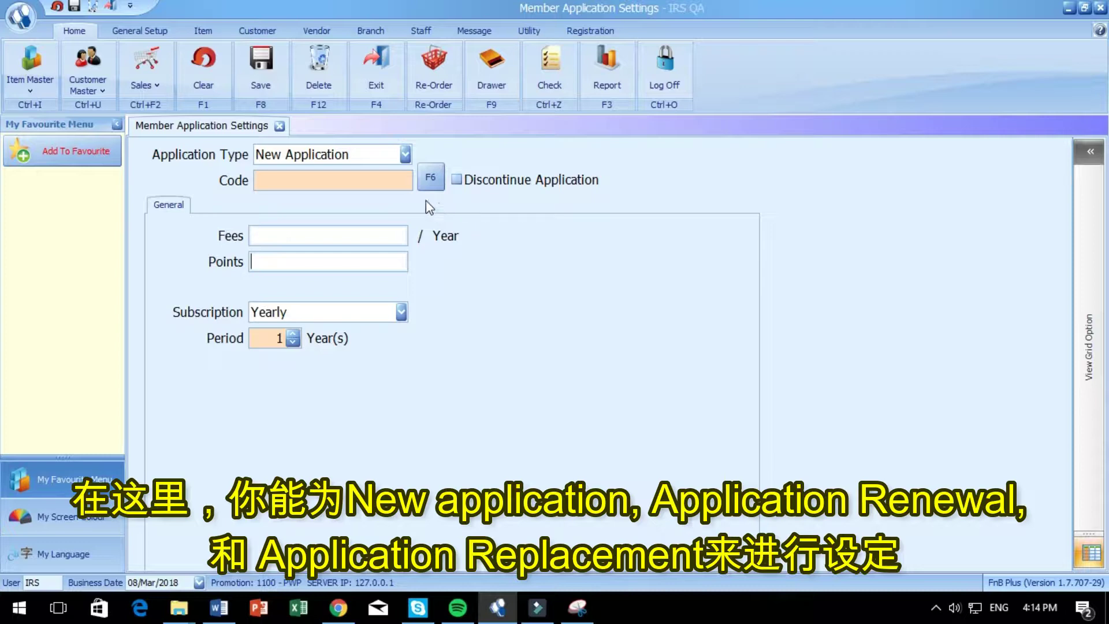
{"action": "left_click", "coordinate": [404, 156]}
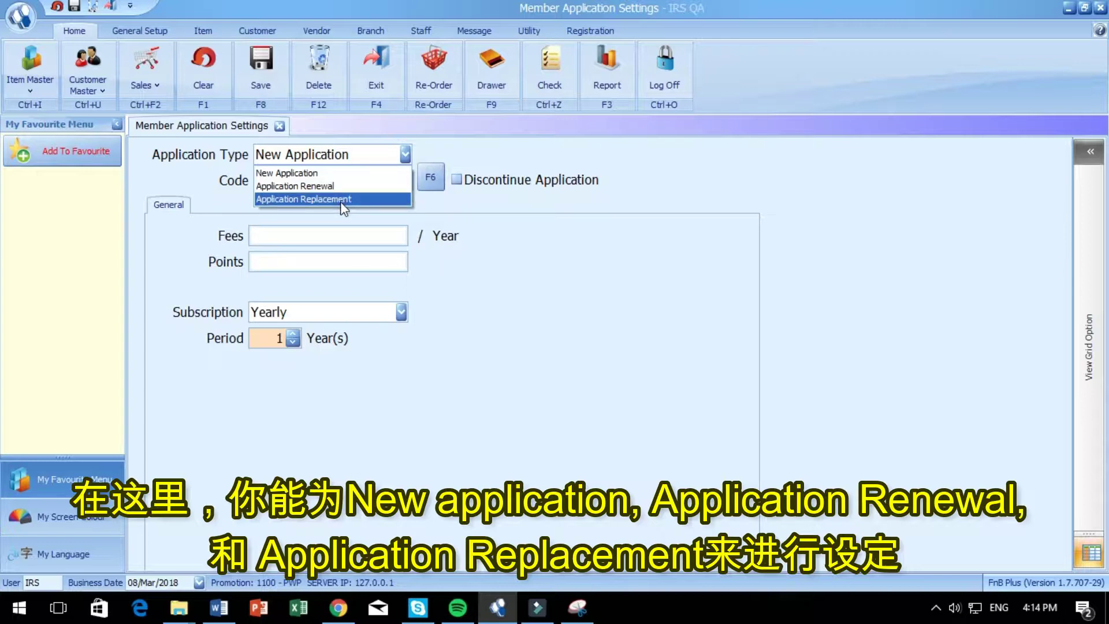
{"action": "left_click", "coordinate": [405, 155]}
{"action": "left_click", "coordinate": [252, 32]}
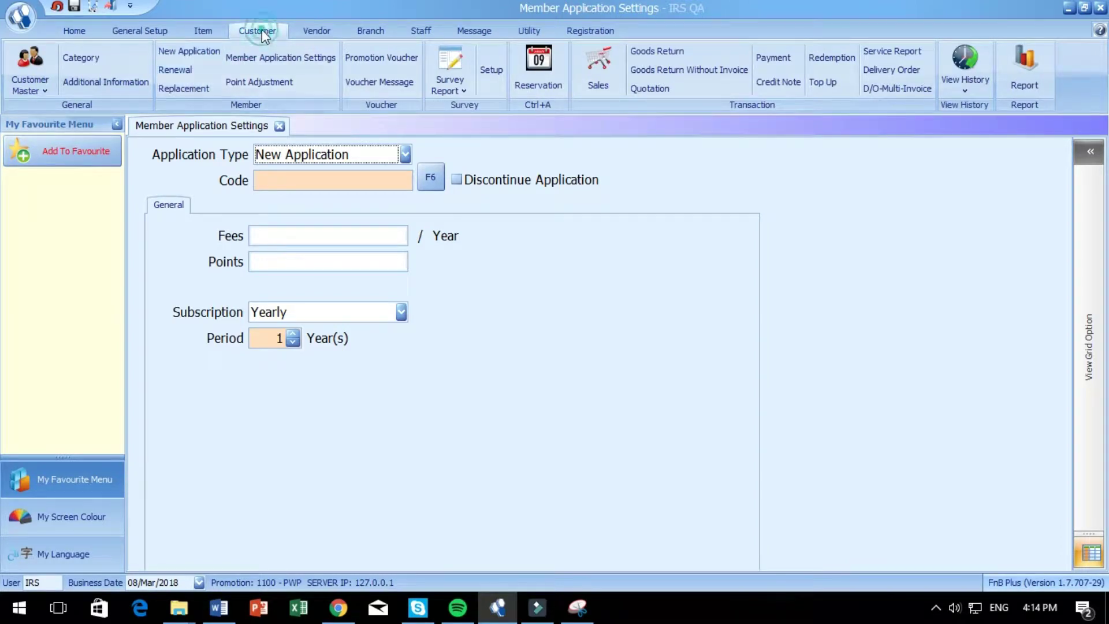
{"action": "left_click", "coordinate": [272, 123]}
{"action": "left_click", "coordinate": [373, 180]}
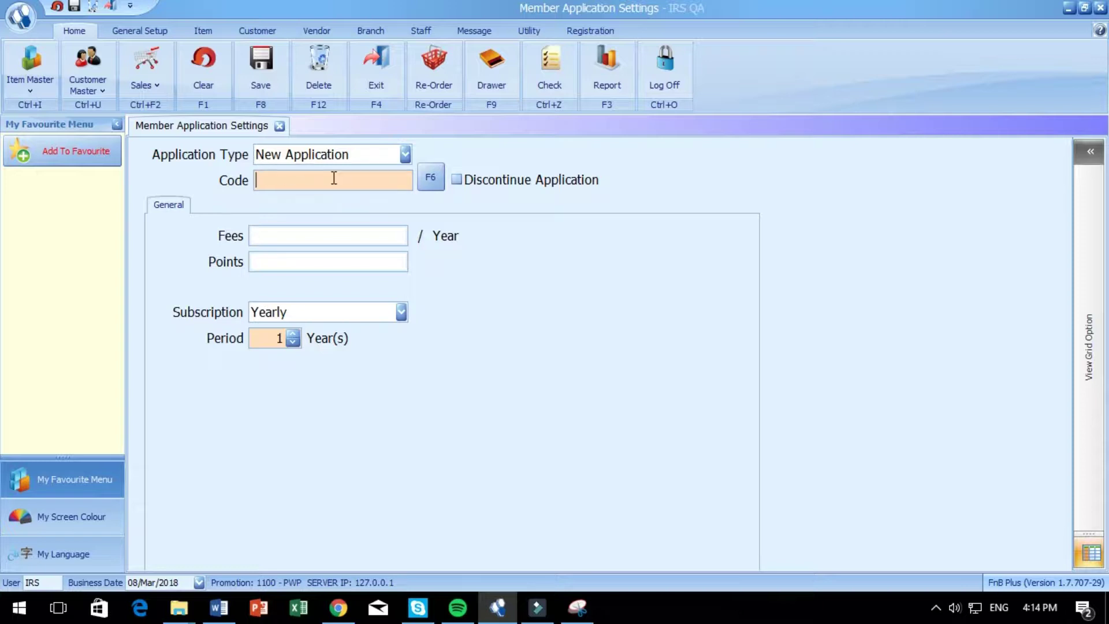
{"action": "type", "text": "New"}
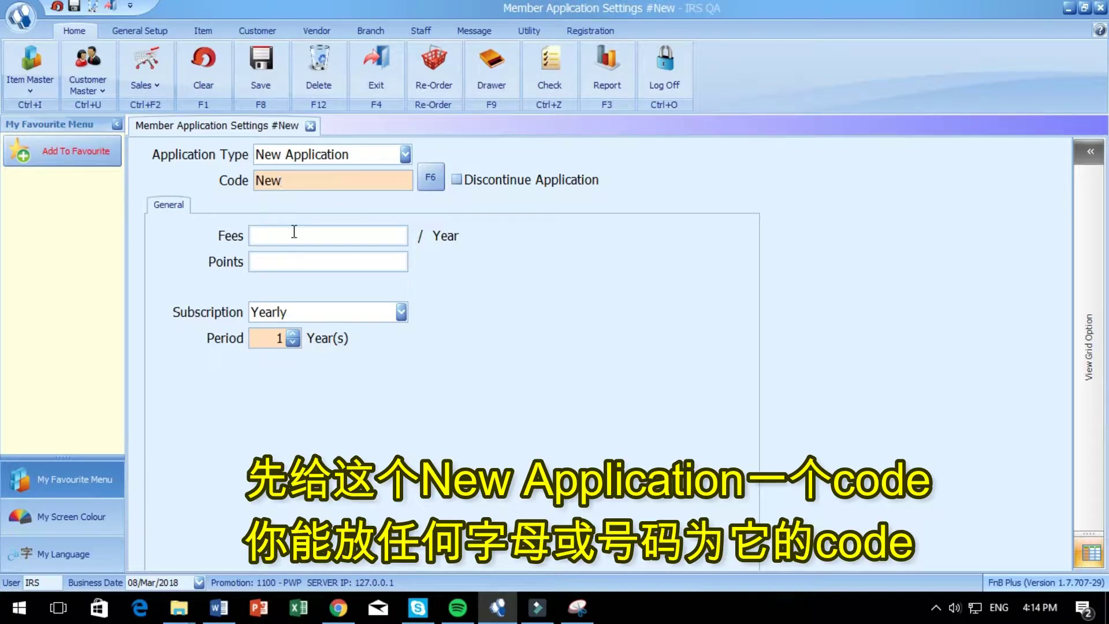
{"action": "type", "text": "sdasd"}
{"action": "key", "text": "BackSpace"}
{"action": "key", "text": "BackSpace"}
{"action": "key", "text": "BackSpace"}
{"action": "key", "text": "BackSpace"}
{"action": "key", "text": "BackSpace"}
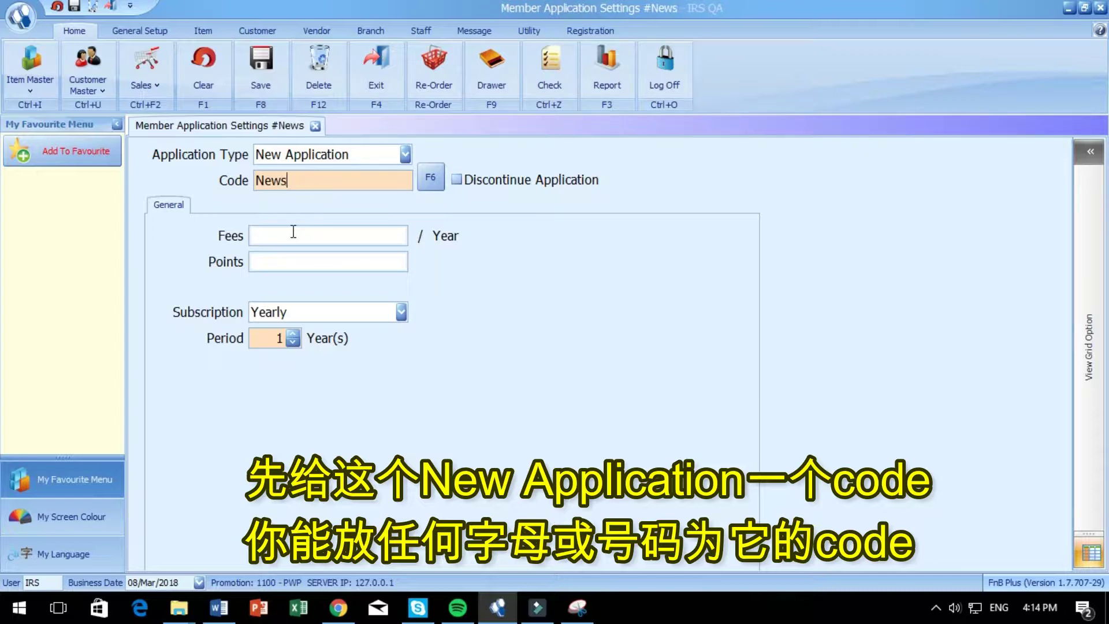
{"action": "type", "text": "3213"}
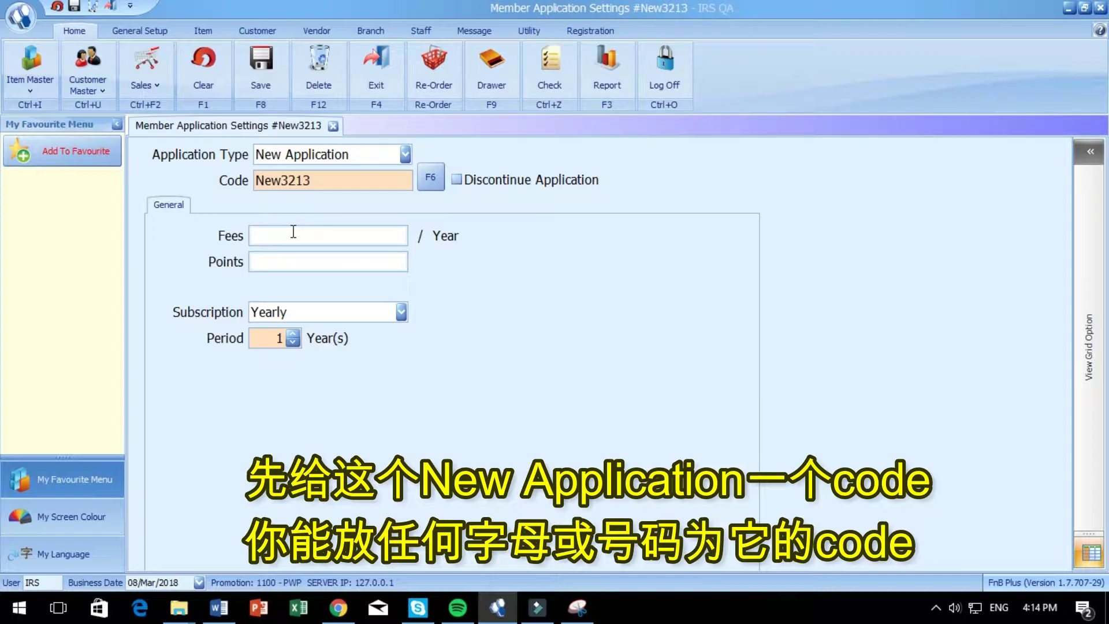
{"action": "key", "text": "BackSpace"}
{"action": "key", "text": "BackSpace"}
{"action": "key", "text": "BackSpace"}
{"action": "key", "text": "BackSpace"}
Set the new application's fees to 100 and its points to 10
{"action": "left_click", "coordinate": [292, 231]}
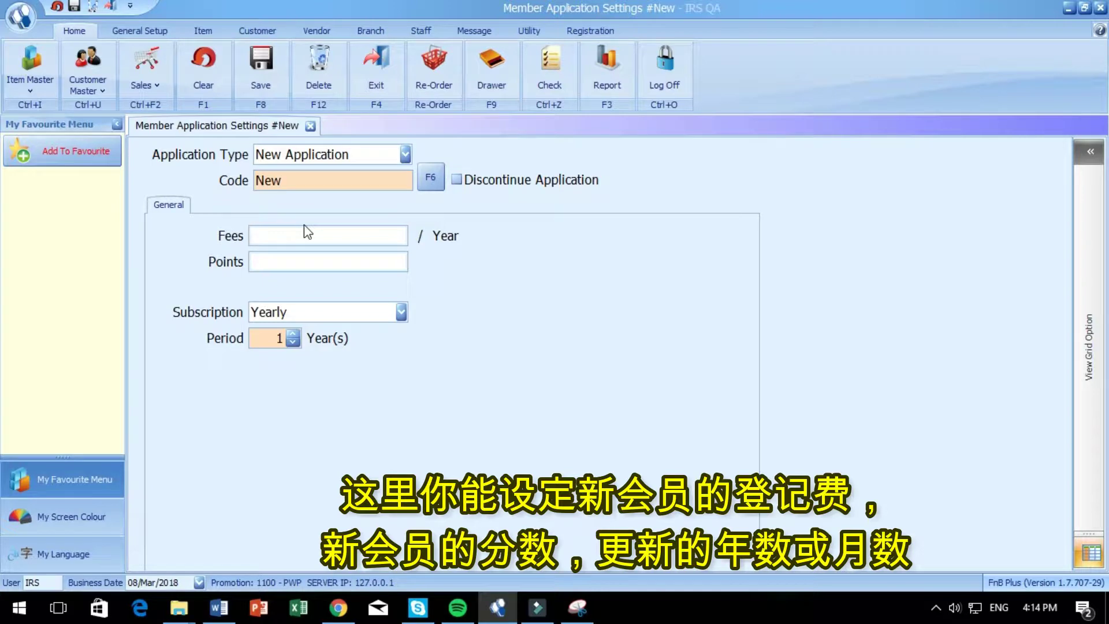
{"action": "type", "text": "100"}
{"action": "type", "text": "10"}
Try the Monthly subscription for the new application and return it to Yearly
{"action": "left_click", "coordinate": [402, 312]}
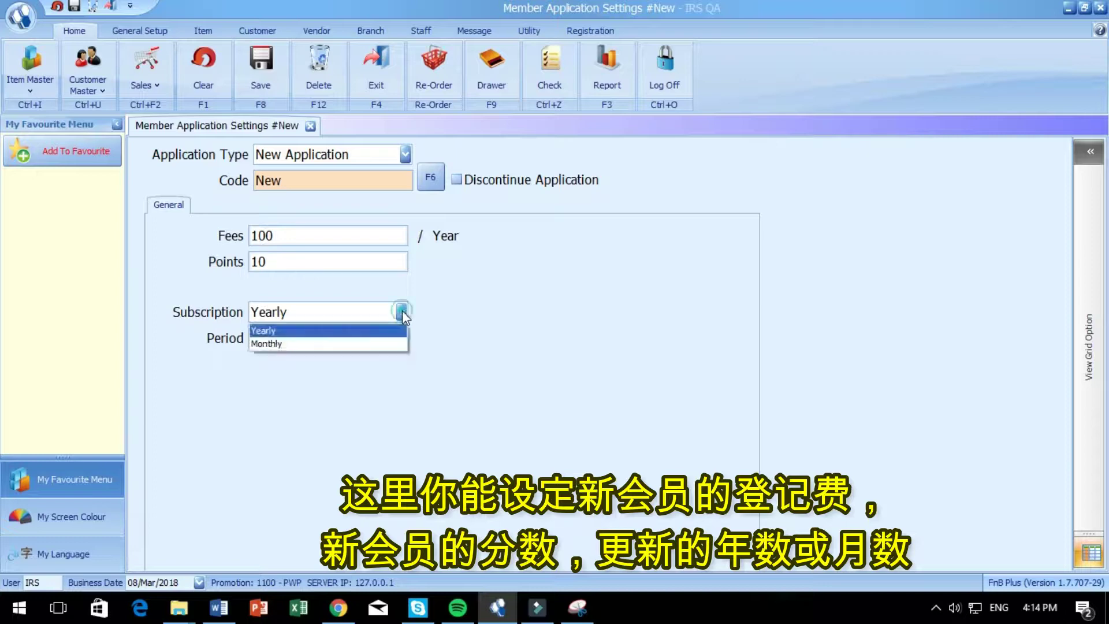
{"action": "left_click", "coordinate": [287, 355]}
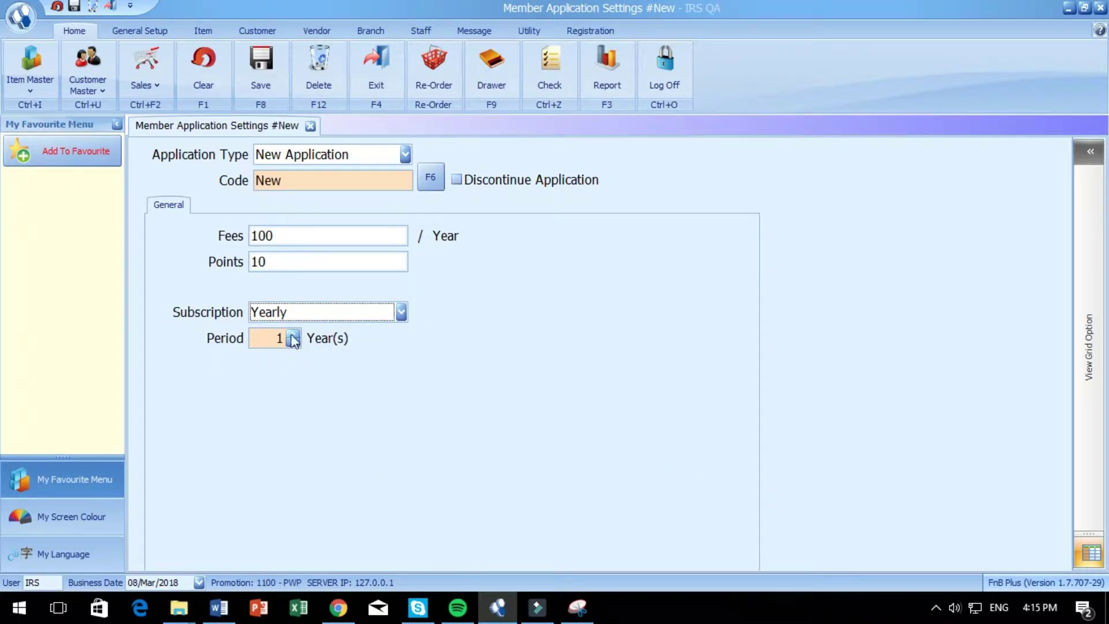
{"action": "left_click", "coordinate": [400, 311]}
{"action": "left_click", "coordinate": [319, 341]}
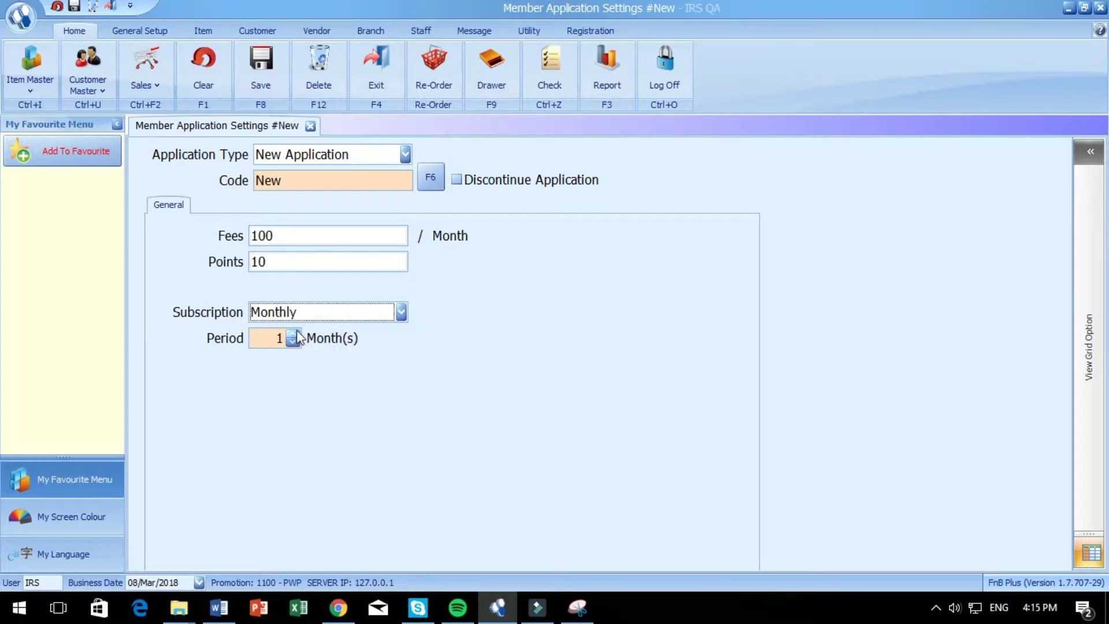
{"action": "left_click", "coordinate": [293, 342]}
{"action": "left_click", "coordinate": [391, 311]}
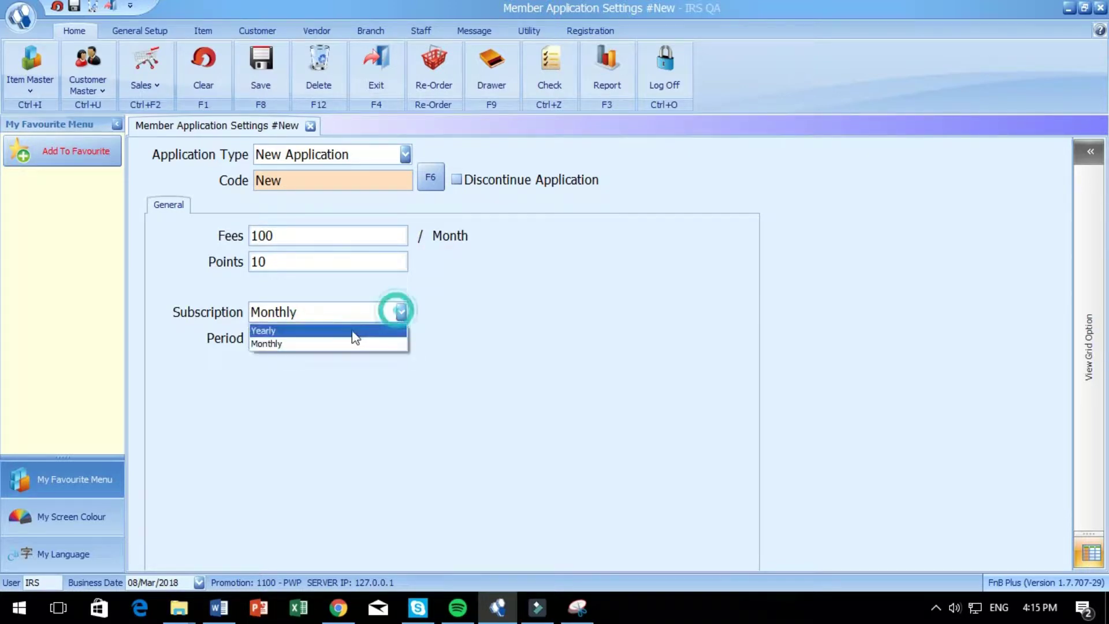
{"action": "left_click", "coordinate": [347, 329]}
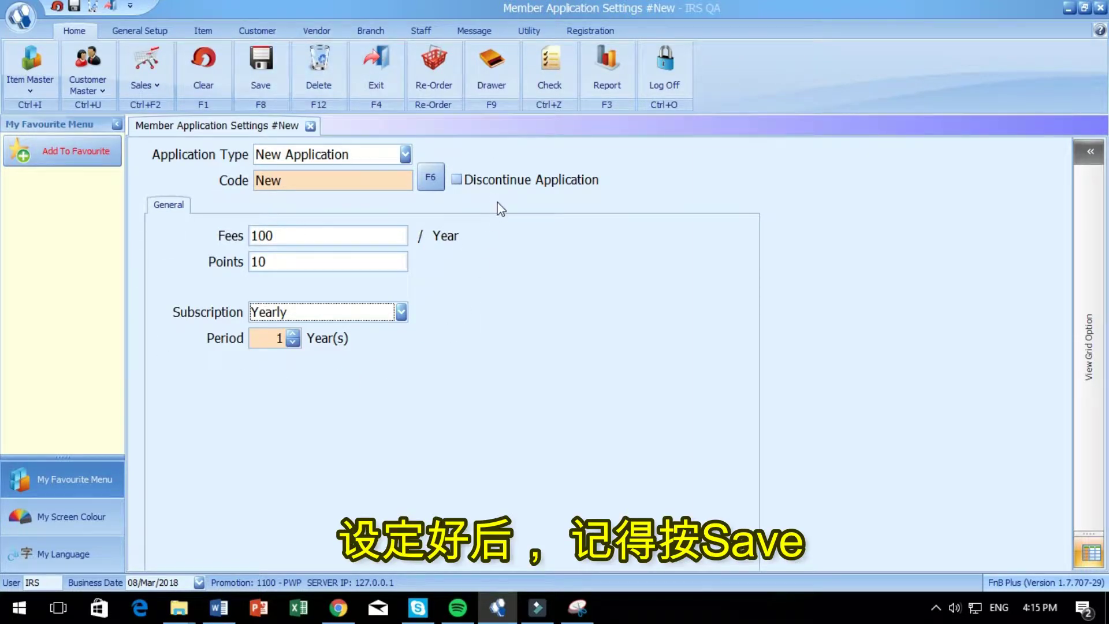
Save the new application setup and reload the New record from the application list
{"action": "left_click", "coordinate": [262, 69]}
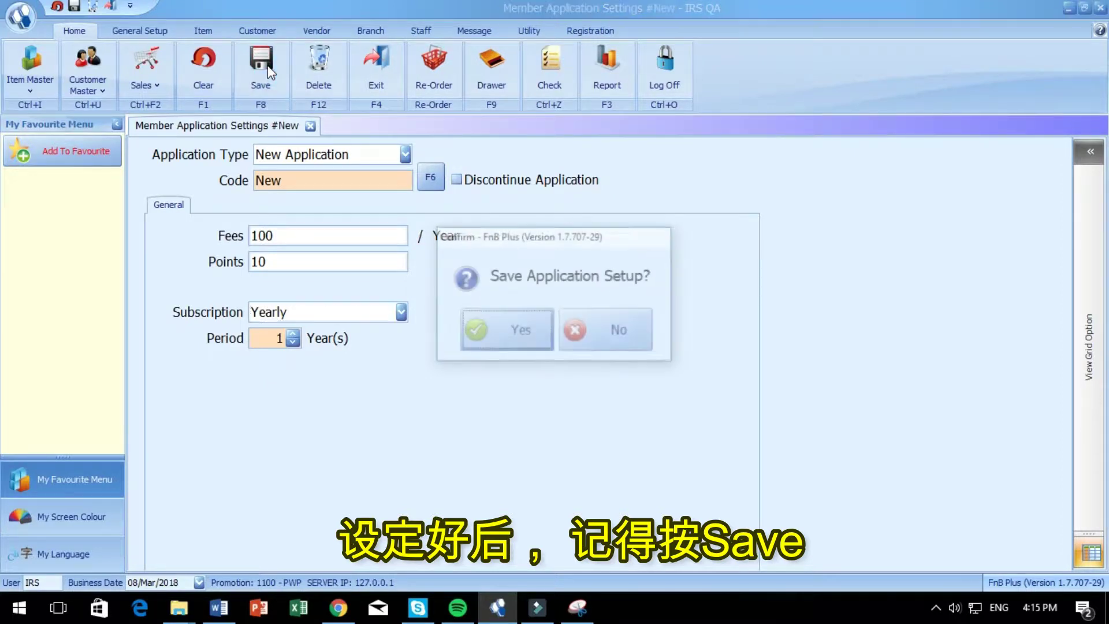
{"action": "left_click", "coordinate": [517, 341]}
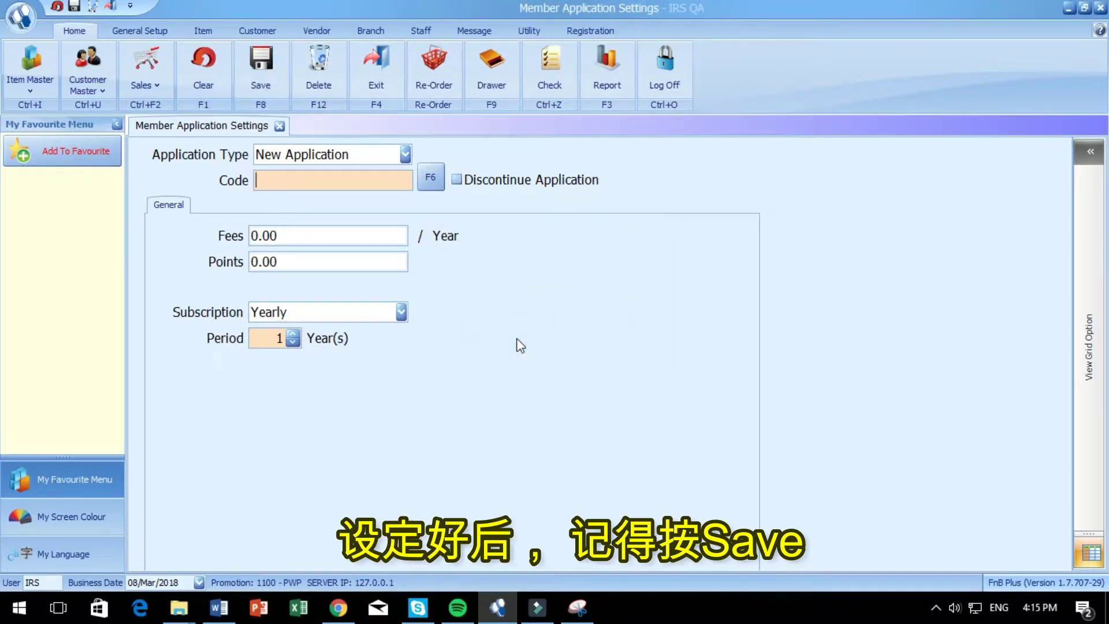
{"action": "left_click", "coordinate": [437, 184]}
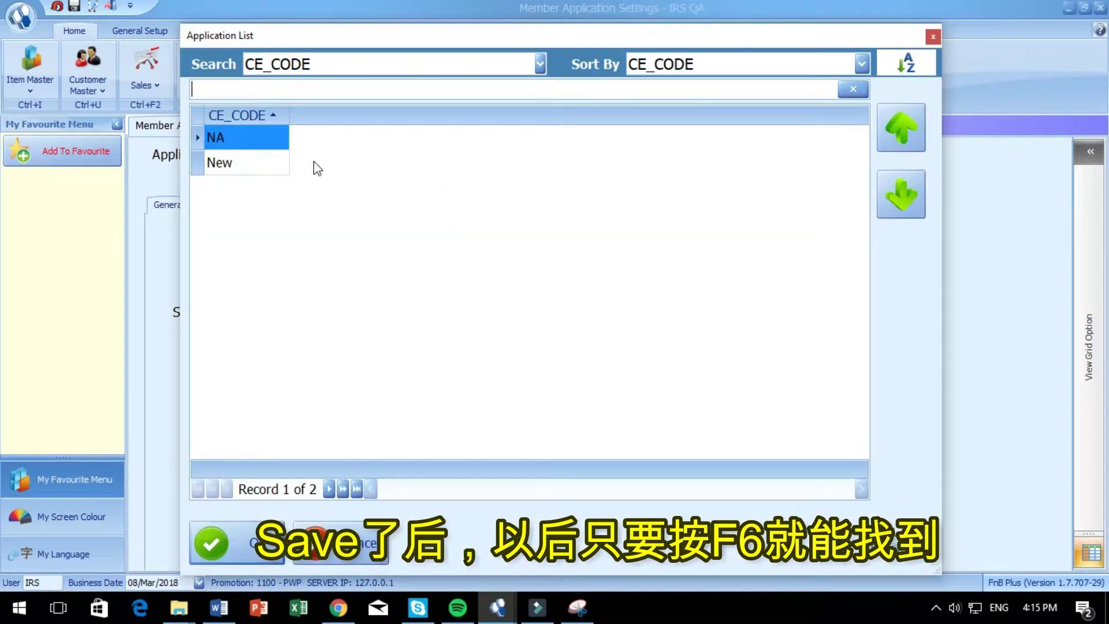
{"action": "left_click", "coordinate": [239, 164]}
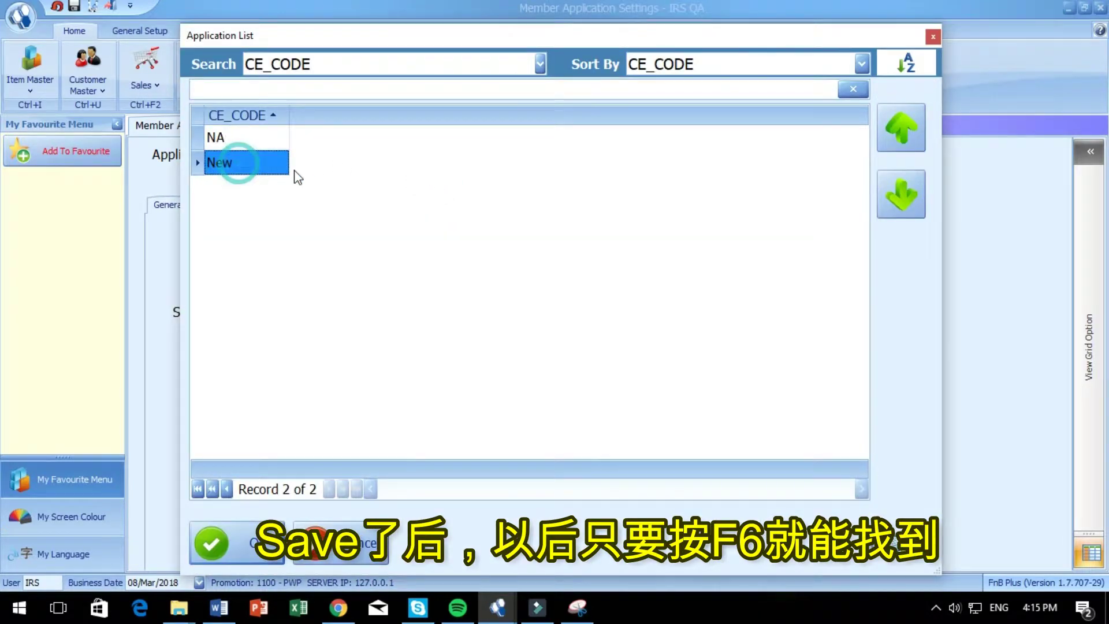
{"action": "double_click", "coordinate": [252, 168]}
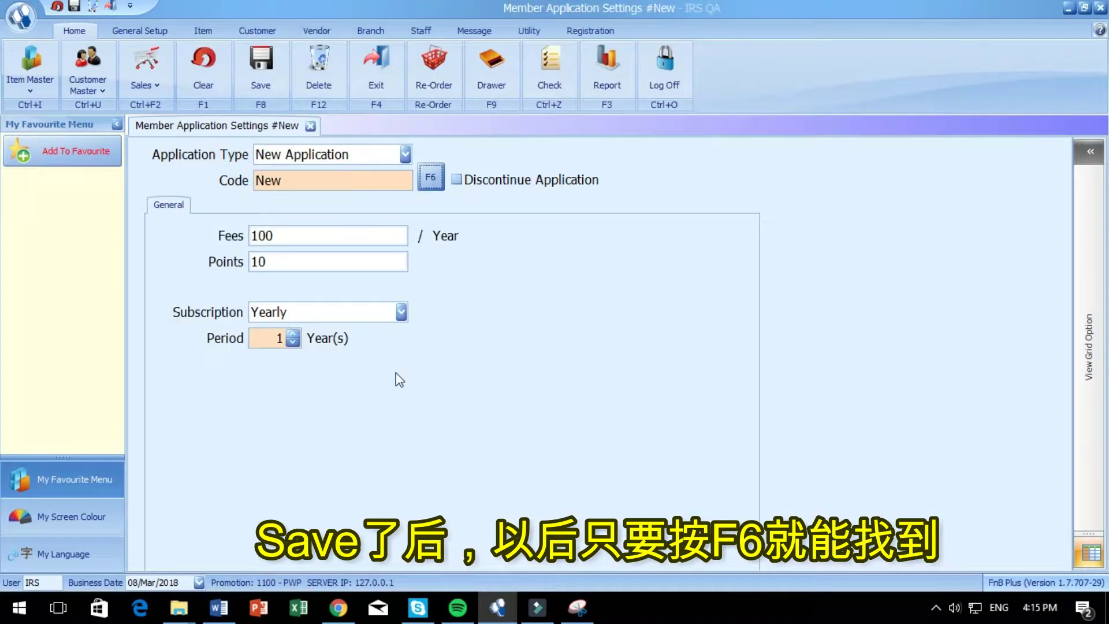
Change the application type to Application Renewal and enter AR as its code
{"action": "left_click", "coordinate": [404, 153]}
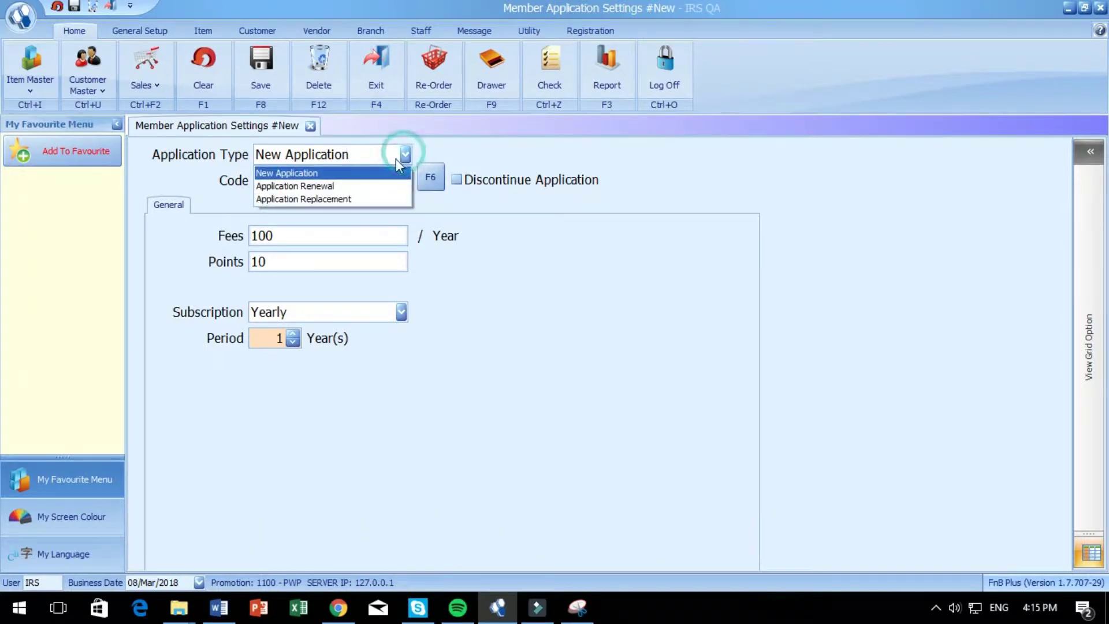
{"action": "left_click", "coordinate": [381, 186]}
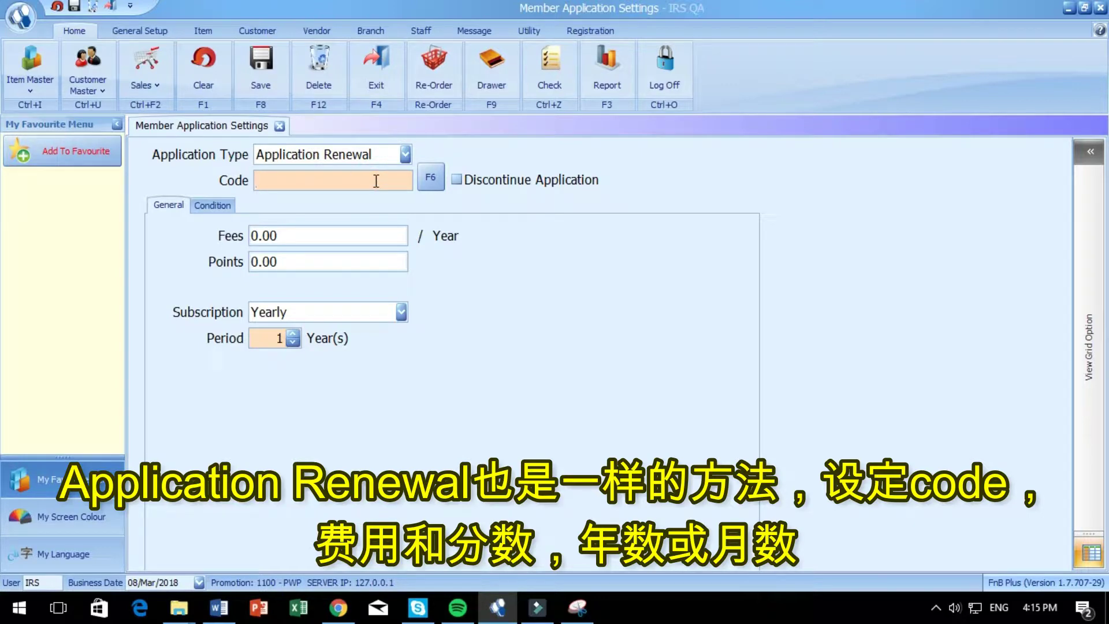
{"action": "type", "text": "A"}
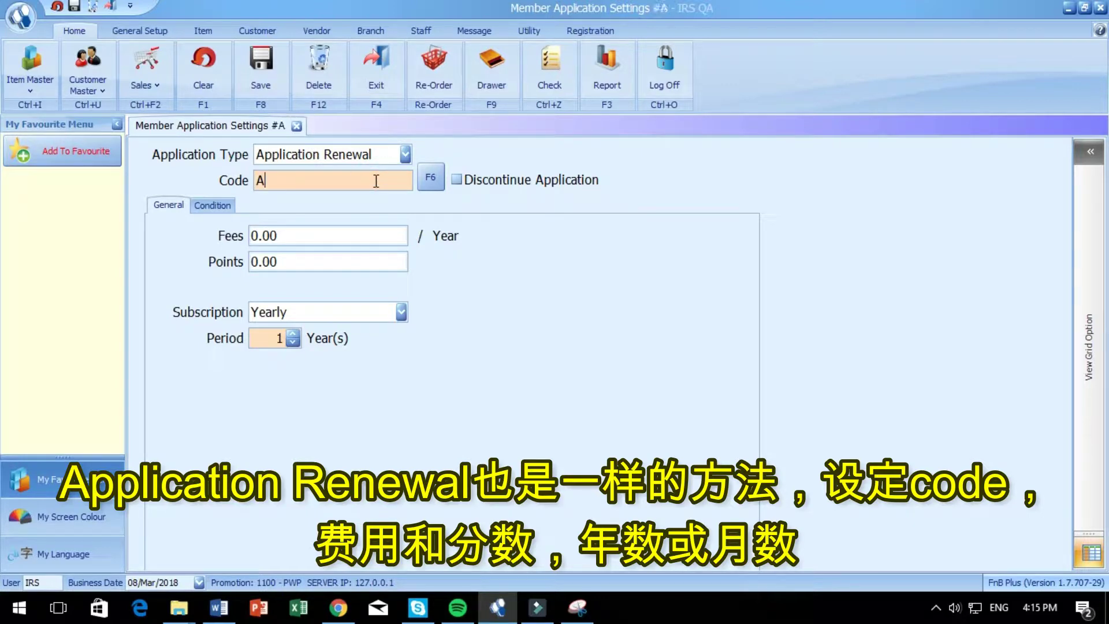
{"action": "type", "text": "R"}
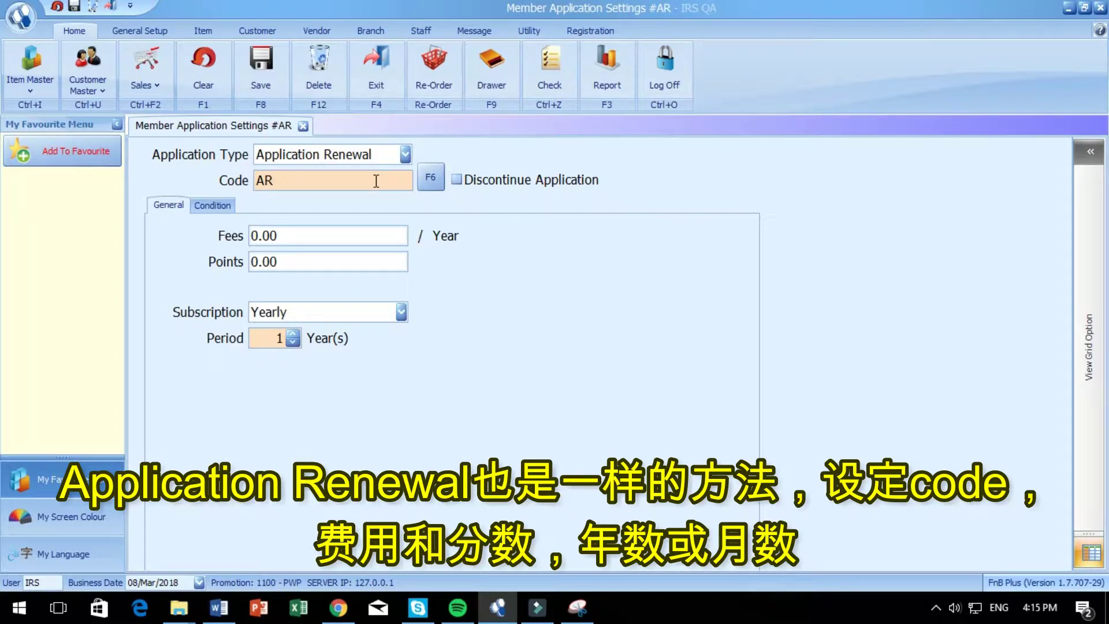
Set the renewal fees to 10 and choose a Yearly subscription
{"action": "left_click", "coordinate": [338, 234]}
{"action": "type", "text": "10"}
{"action": "left_click", "coordinate": [307, 257]}
{"action": "double_click", "coordinate": [317, 260]}
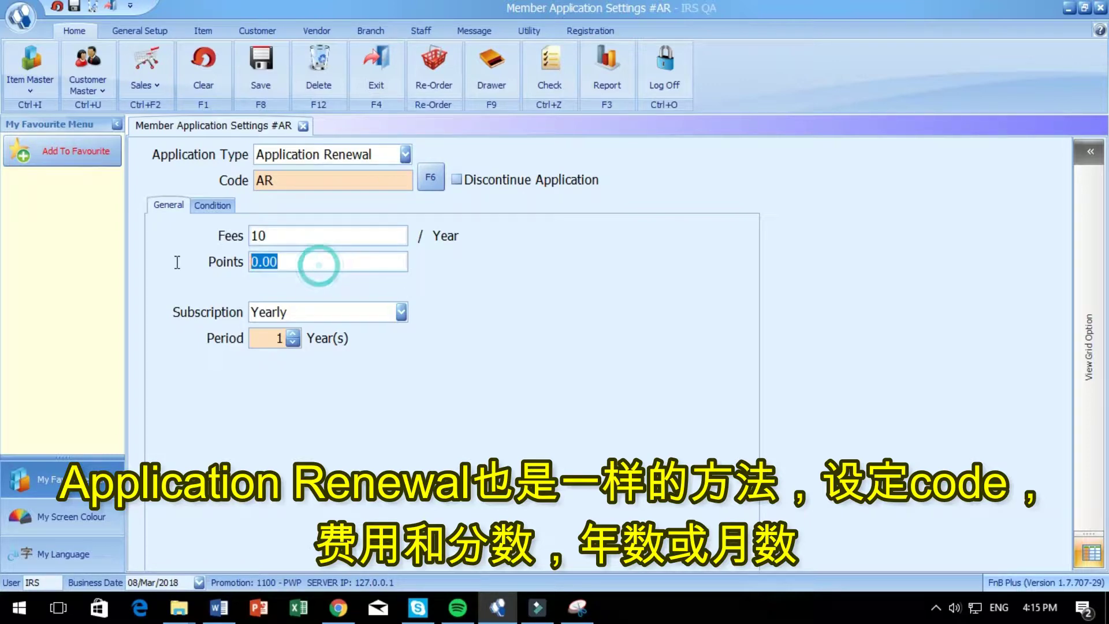
{"action": "left_click", "coordinate": [401, 312]}
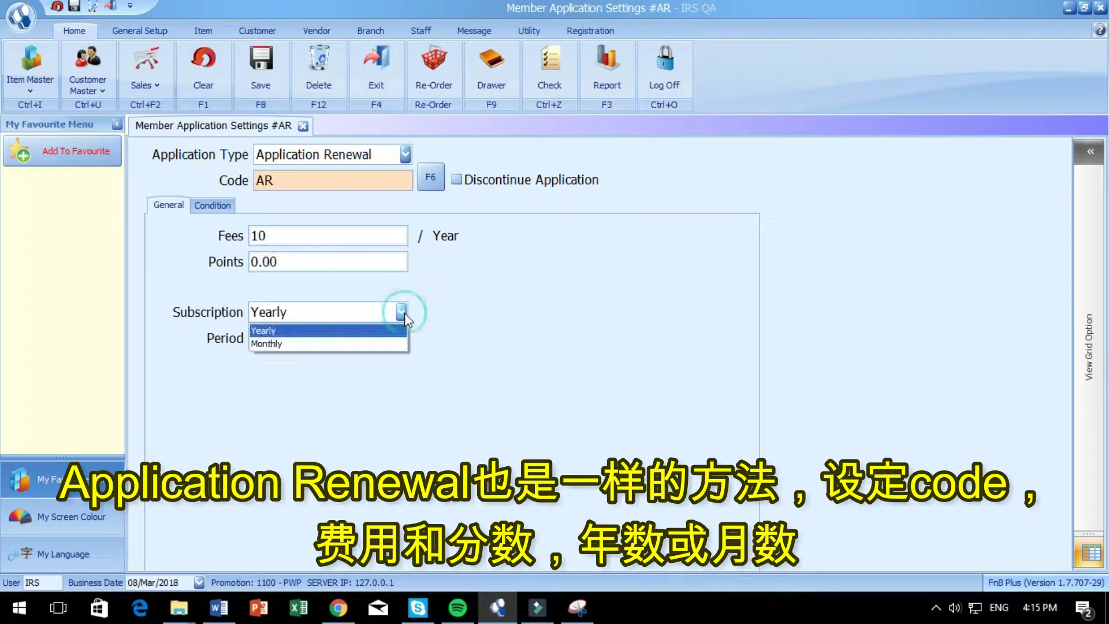
{"action": "left_click", "coordinate": [373, 331]}
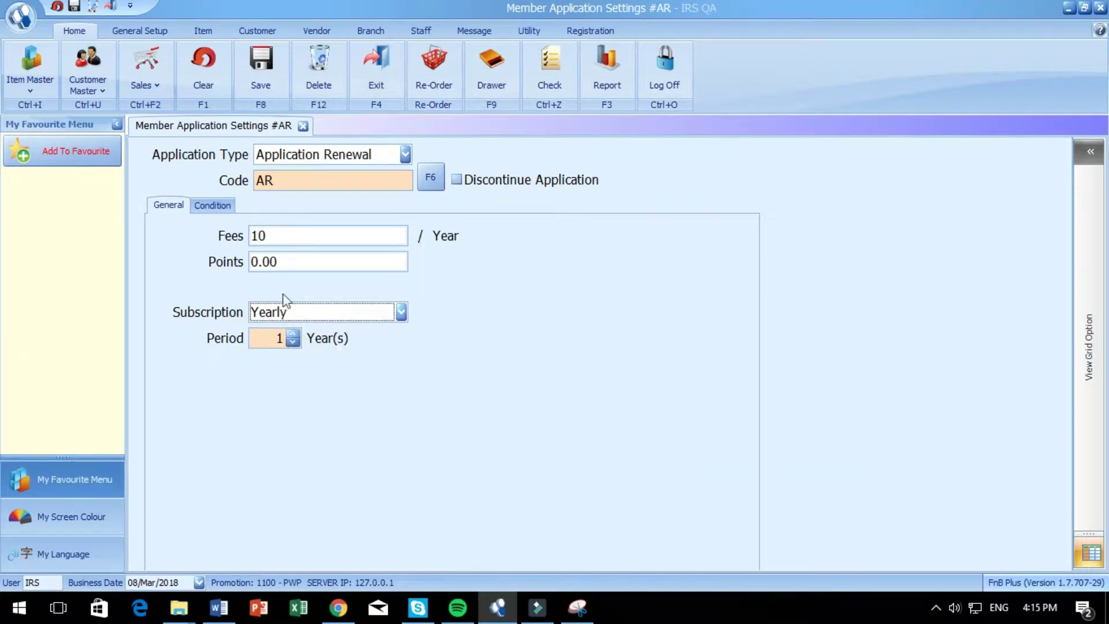
Set the minimum amount spent last year to 20 in the renewal's points carried forward condition
{"action": "left_click", "coordinate": [211, 206]}
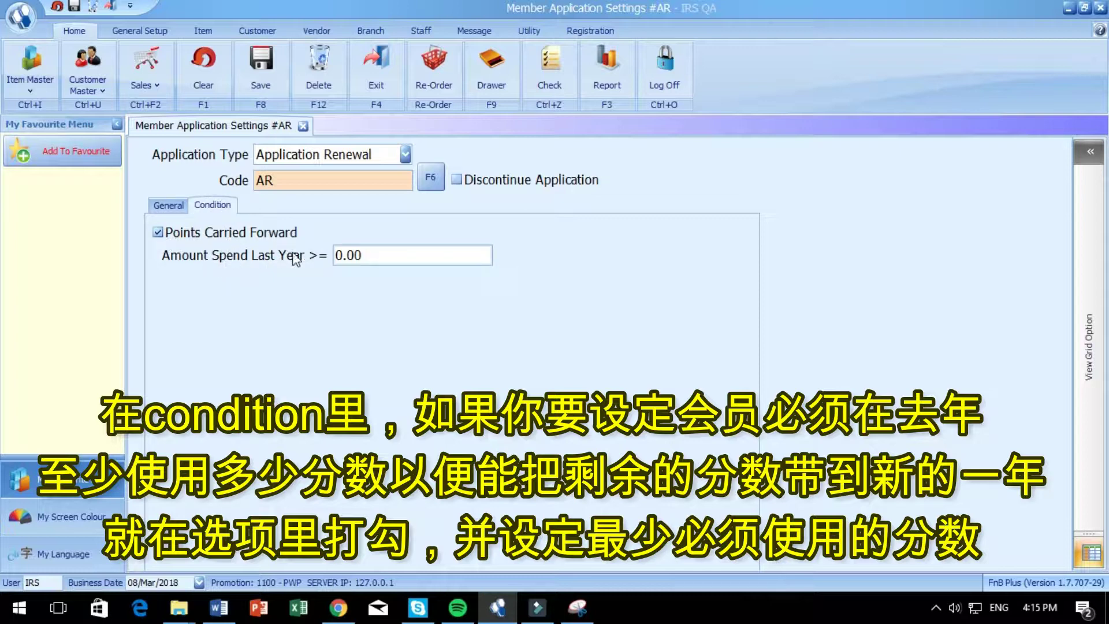
{"action": "left_click", "coordinate": [393, 254]}
{"action": "type", "text": "20"}
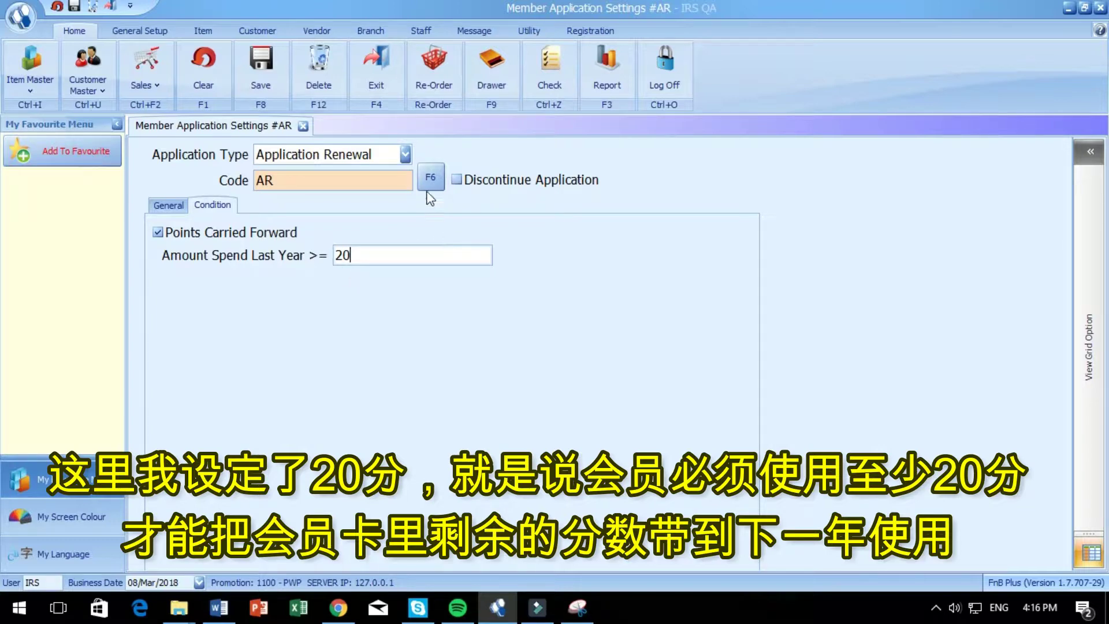
Recheck the renewal's general settings and save the application setup
{"action": "left_click", "coordinate": [173, 208]}
{"action": "left_click", "coordinate": [218, 206]}
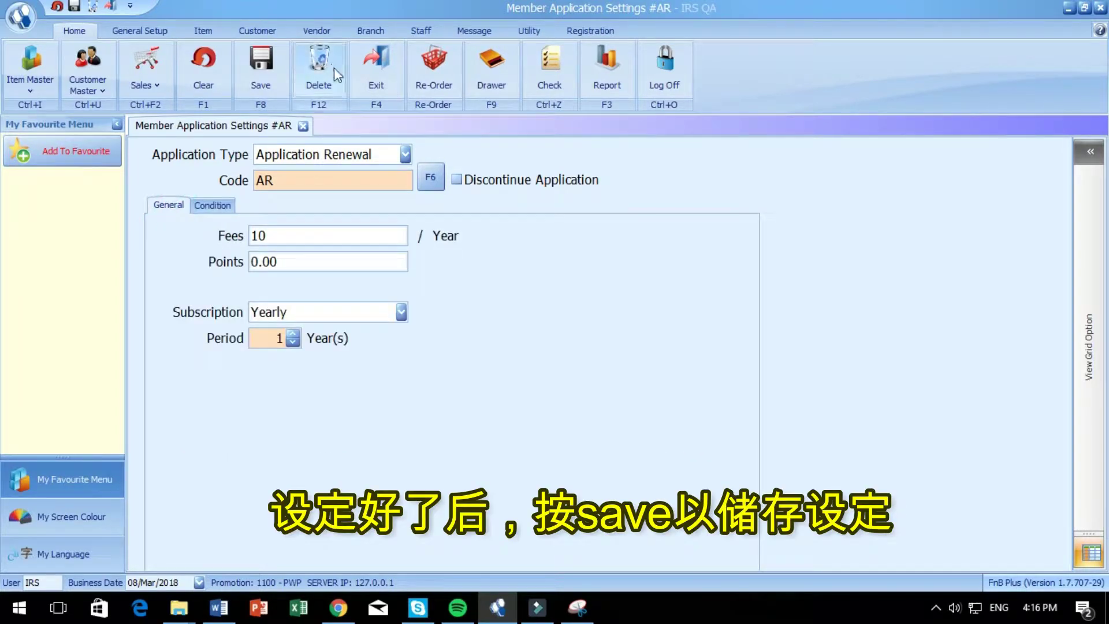
{"action": "key", "text": "F8"}
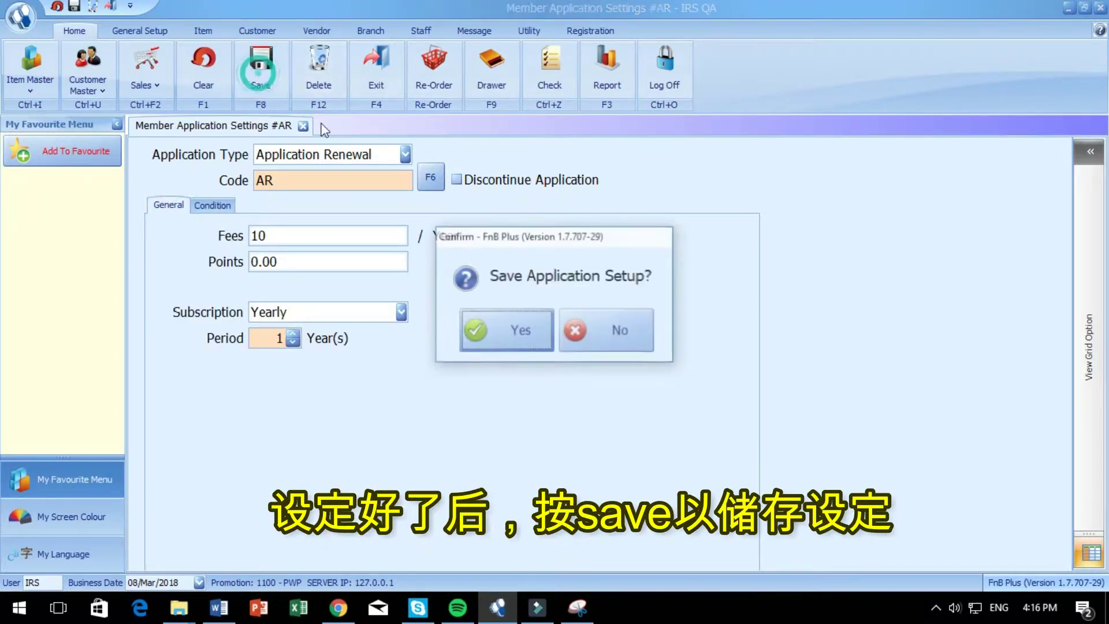
{"action": "left_click", "coordinate": [507, 324]}
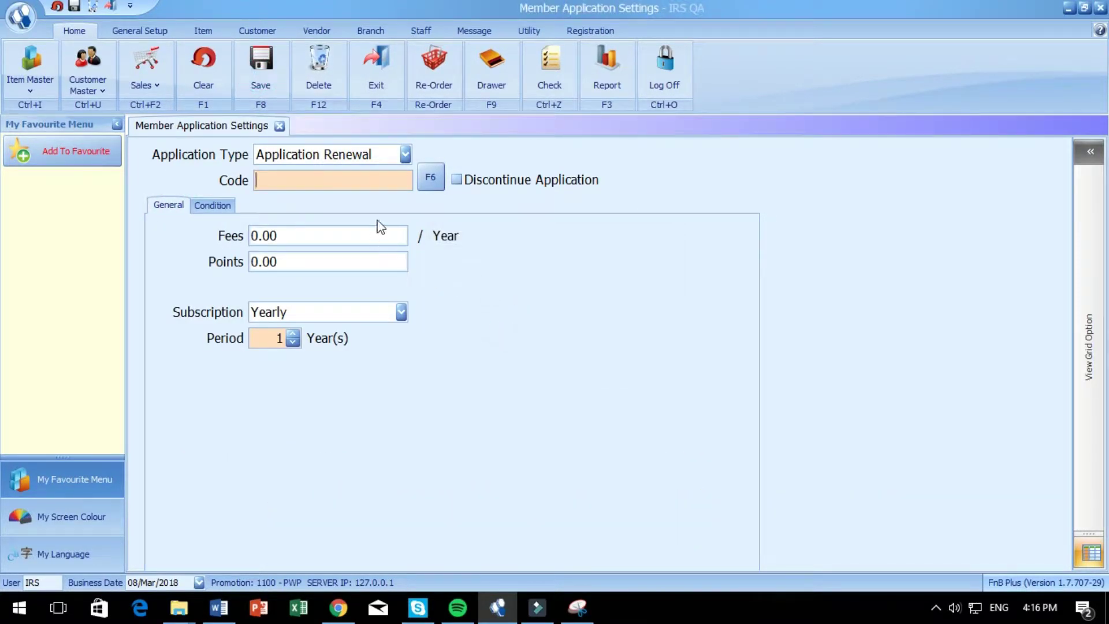
Change the application type to Application Replacement and enter AReplace as its code
{"action": "left_click", "coordinate": [404, 155]}
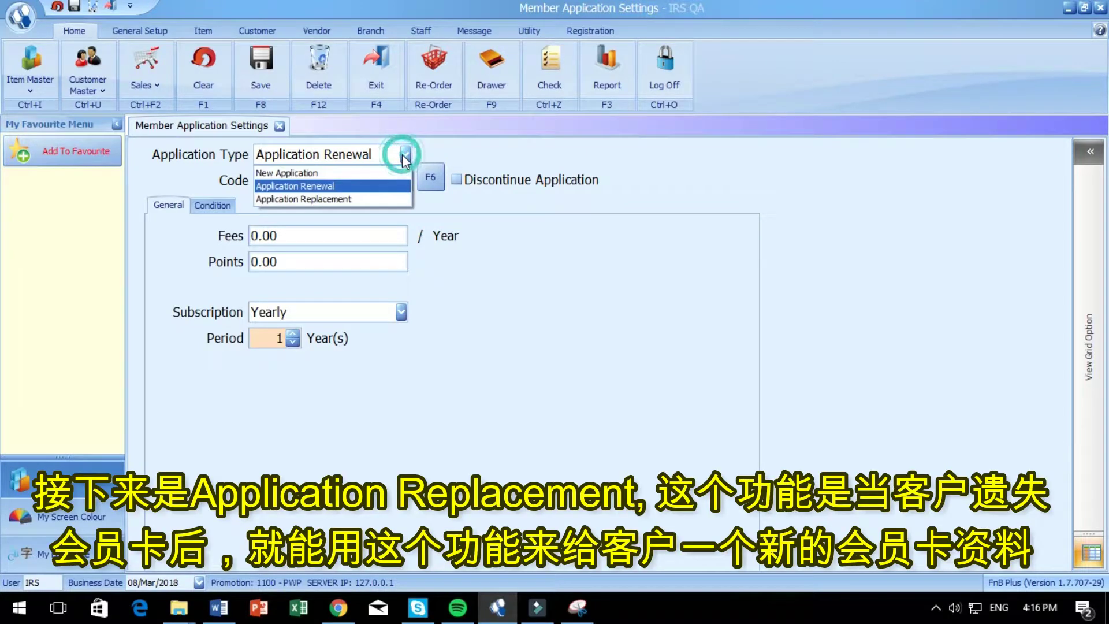
{"action": "left_click", "coordinate": [345, 199]}
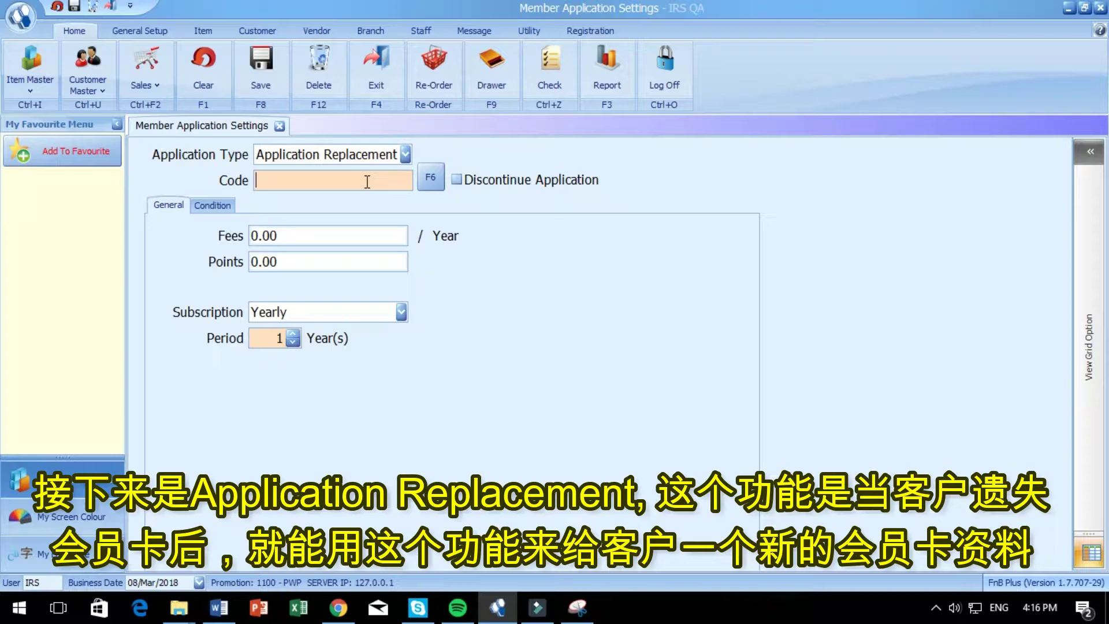
{"action": "type", "text": "A"}
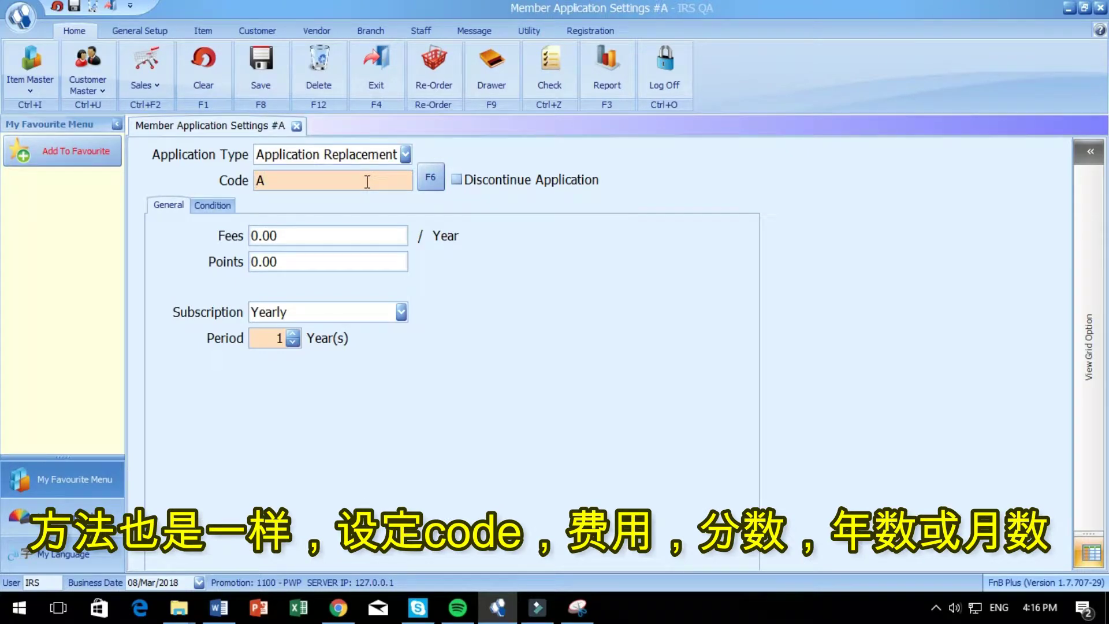
{"action": "type", "text": "R"}
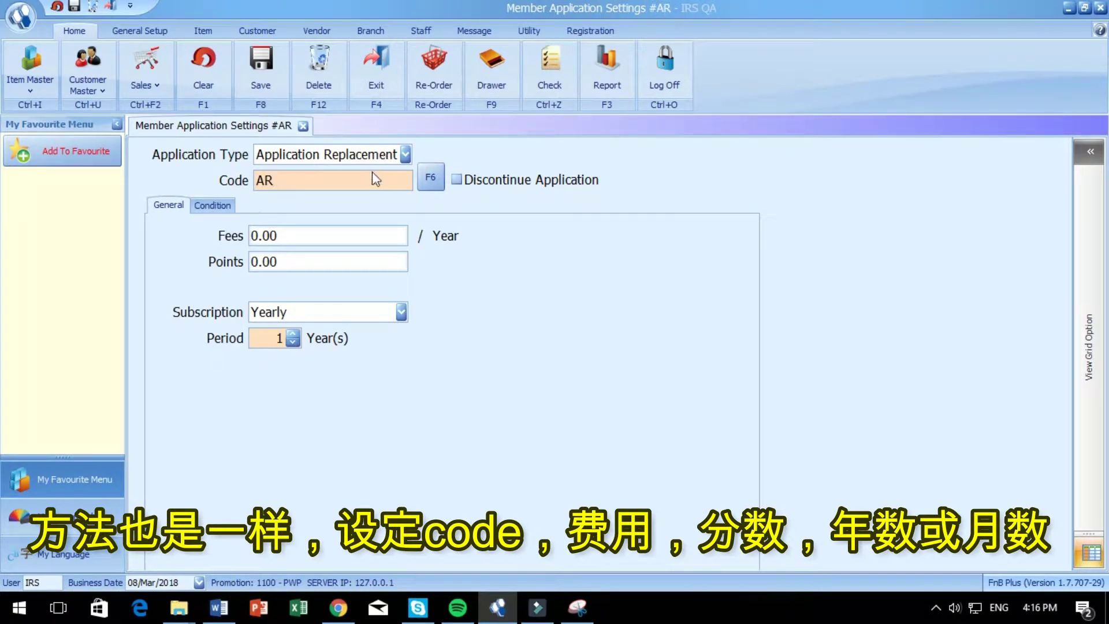
{"action": "left_click", "coordinate": [405, 155]}
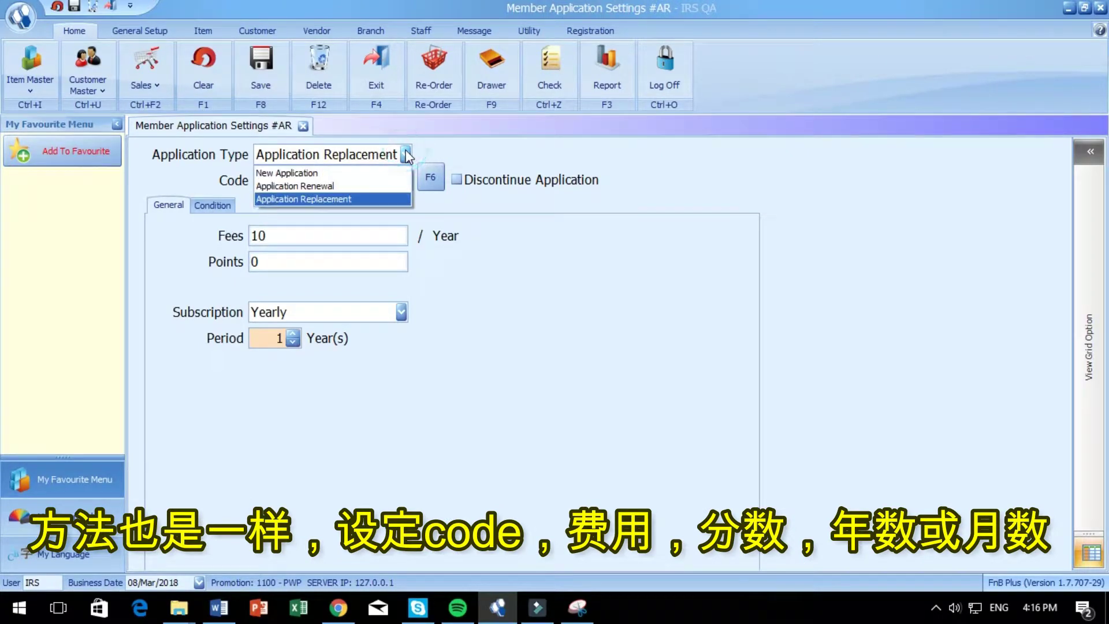
{"action": "left_click", "coordinate": [406, 154]}
{"action": "left_click", "coordinate": [307, 178]}
{"action": "type", "text": "e"}
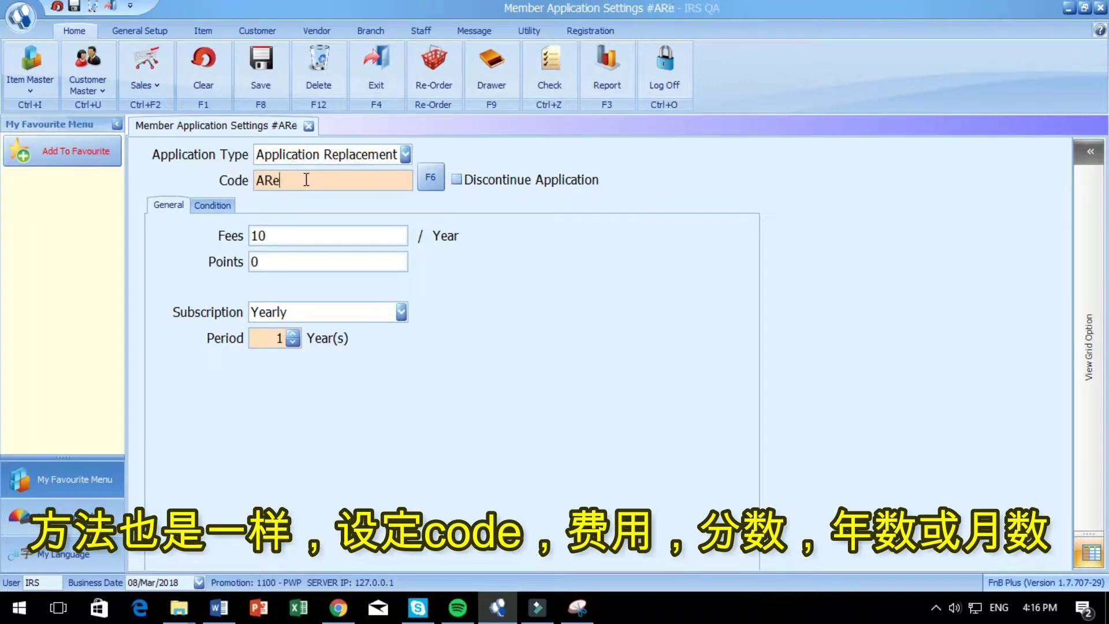
{"action": "type", "text": "place"}
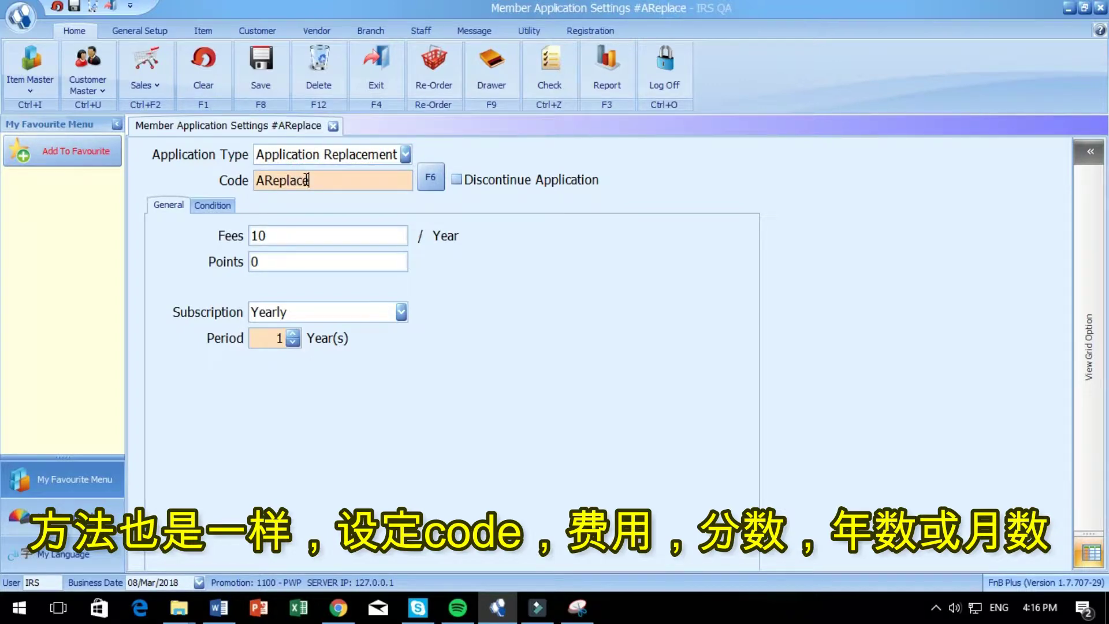
Set the replacement fees to 10 and choose a Yearly subscription
{"action": "left_click", "coordinate": [298, 240]}
{"action": "left_click", "coordinate": [211, 205]}
{"action": "left_click", "coordinate": [169, 205]}
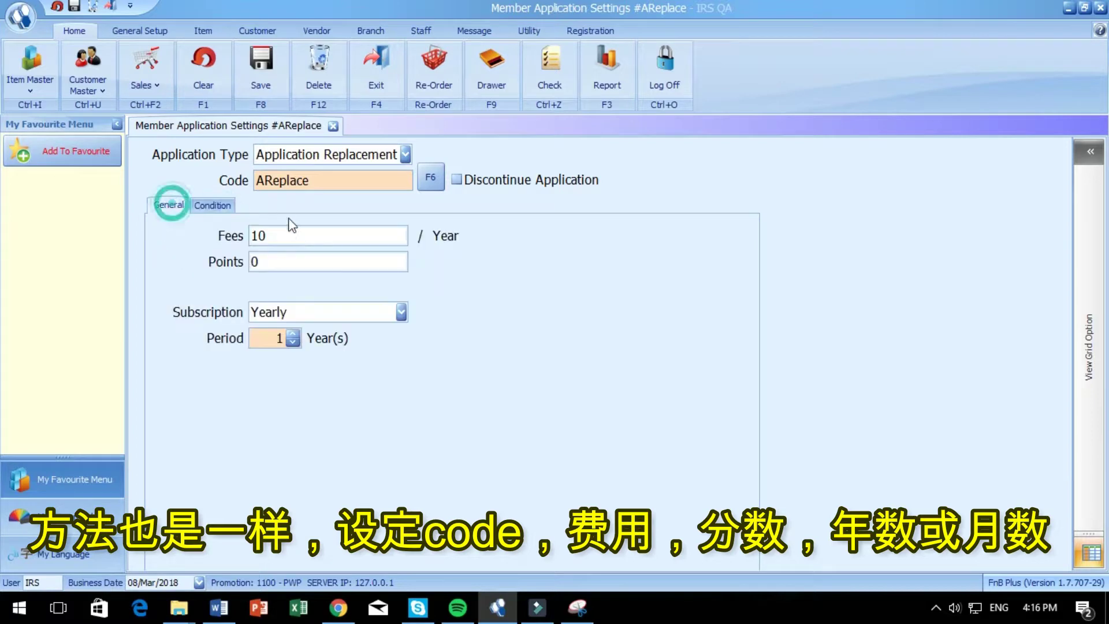
{"action": "left_click", "coordinate": [279, 235]}
{"action": "key", "text": "BackSpace"}
{"action": "key", "text": "BackSpace"}
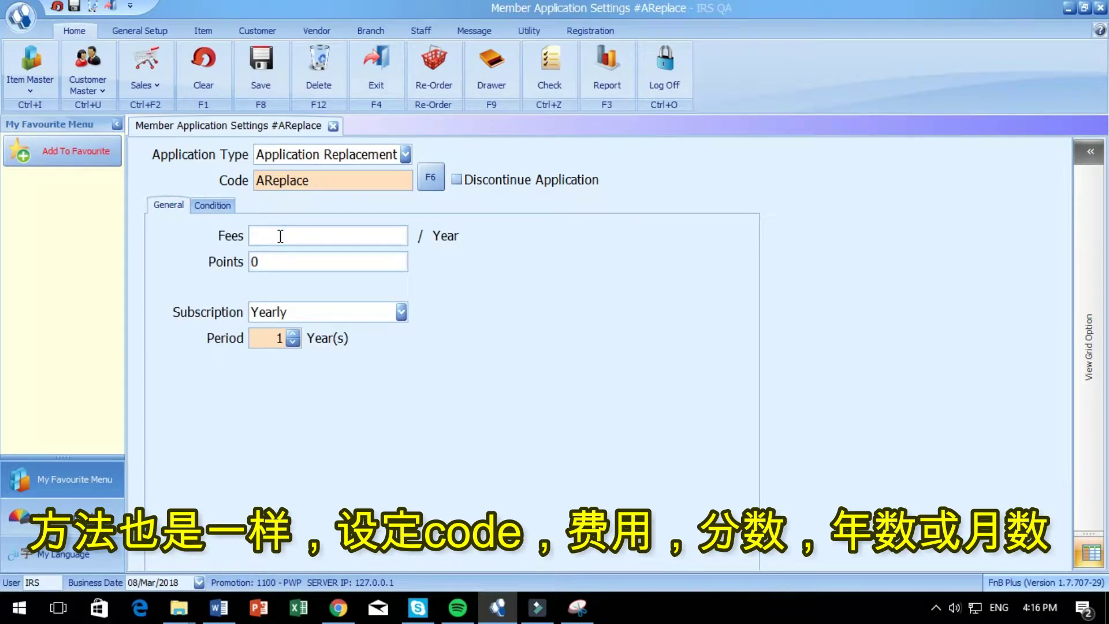
{"action": "type", "text": "10"}
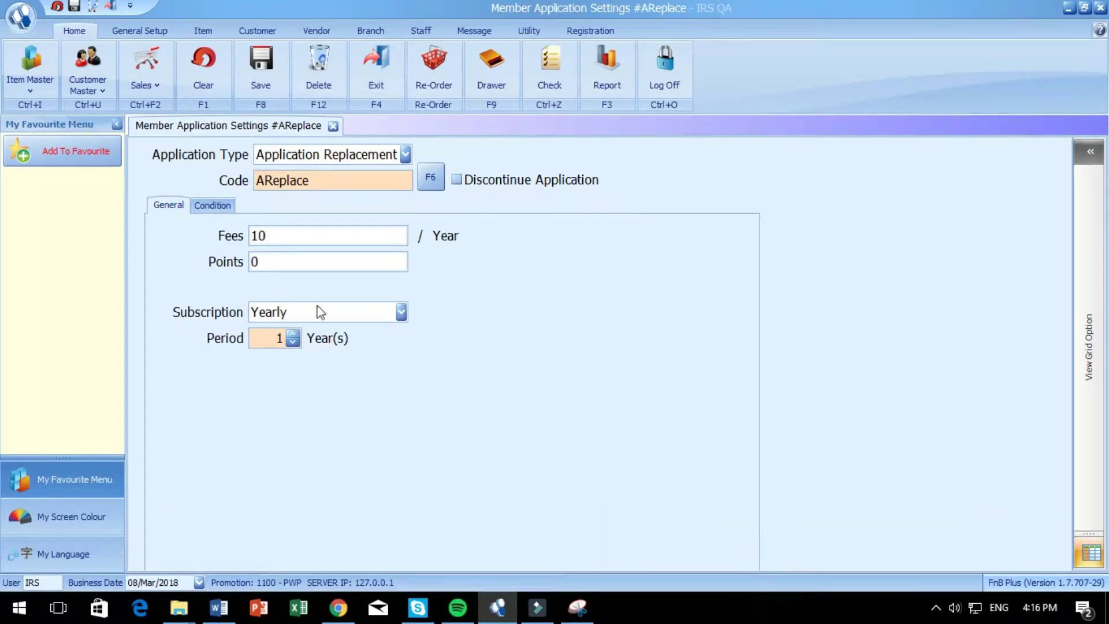
{"action": "left_click", "coordinate": [402, 312]}
{"action": "left_click", "coordinate": [366, 330]}
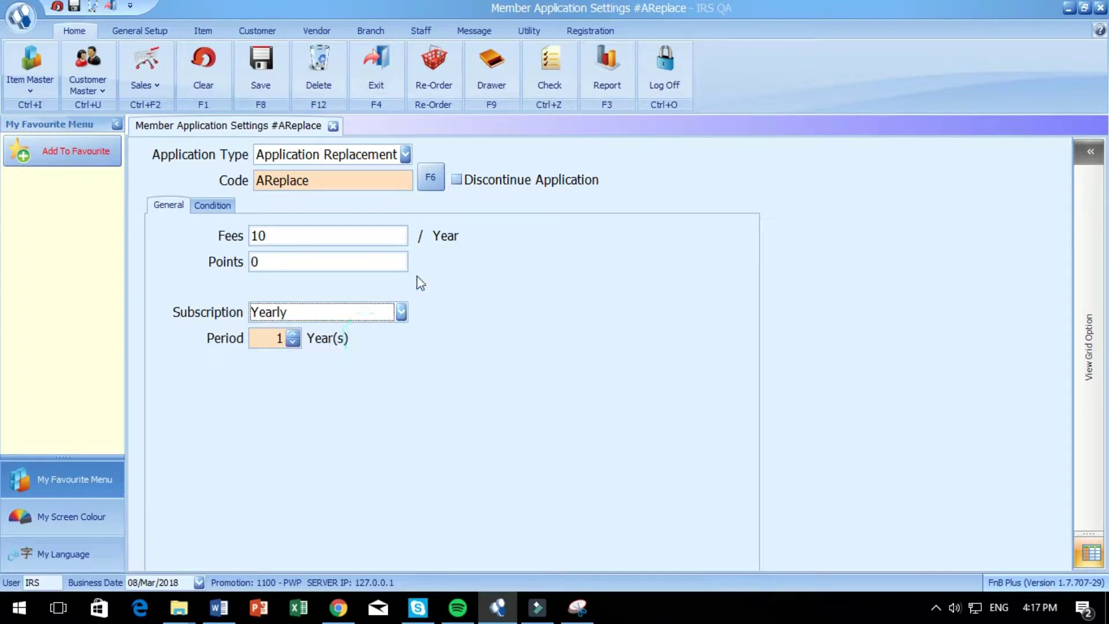
Save the replacement application setup and close the member application settings
{"action": "left_click", "coordinate": [266, 61]}
{"action": "left_click", "coordinate": [512, 331]}
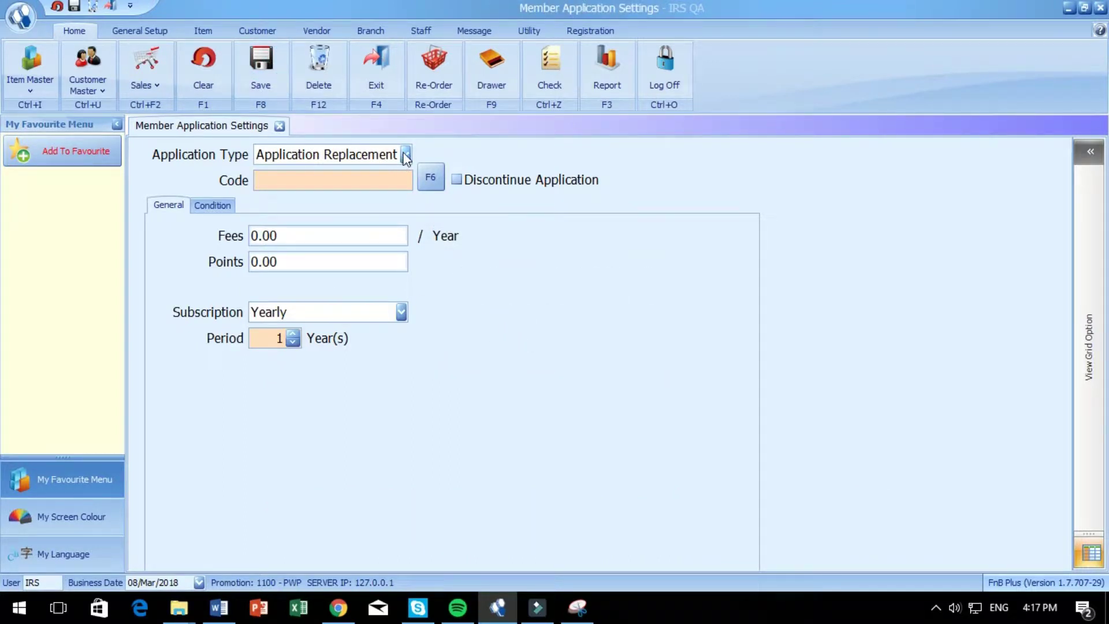
{"action": "left_click", "coordinate": [280, 126]}
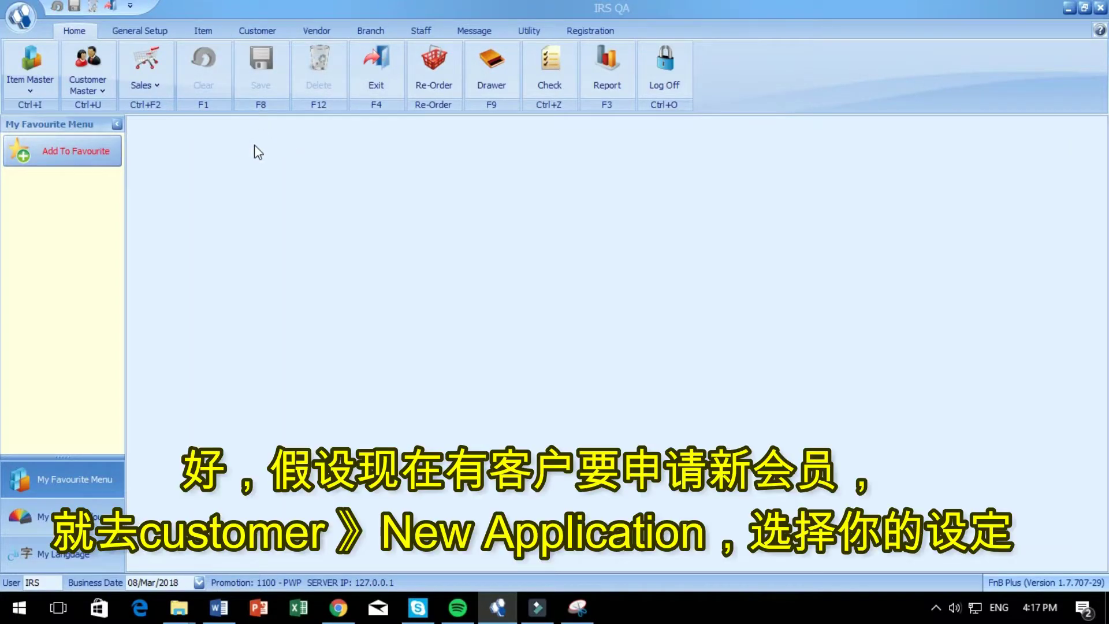
Start a new member application using the application type with code New
{"action": "left_click", "coordinate": [267, 32]}
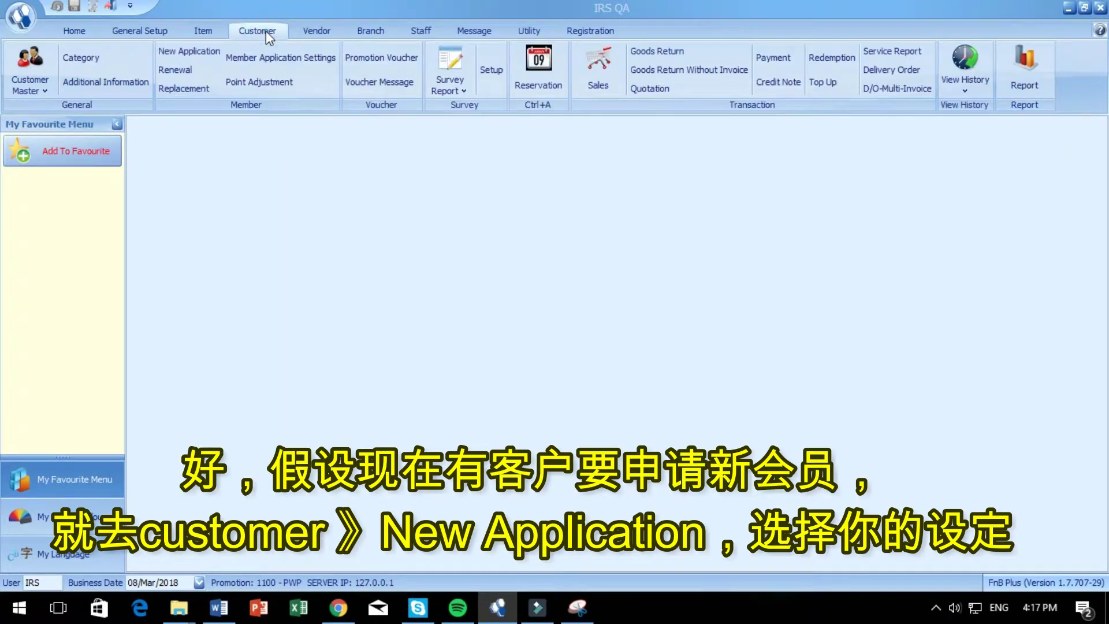
{"action": "left_click", "coordinate": [200, 51]}
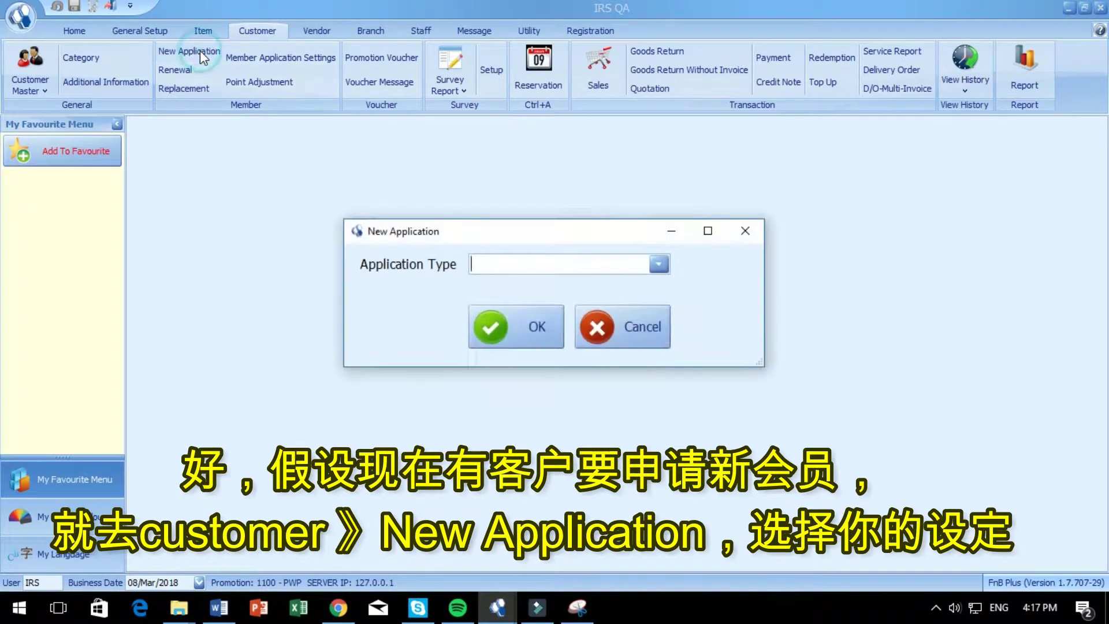
{"action": "left_click", "coordinate": [666, 263]}
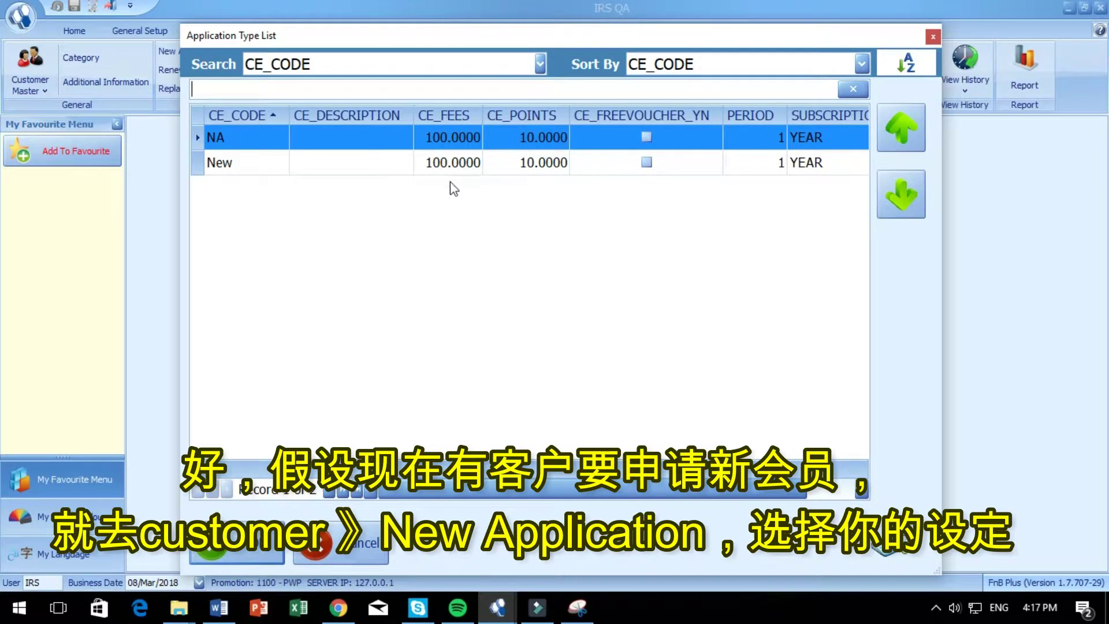
{"action": "left_click", "coordinate": [335, 164]}
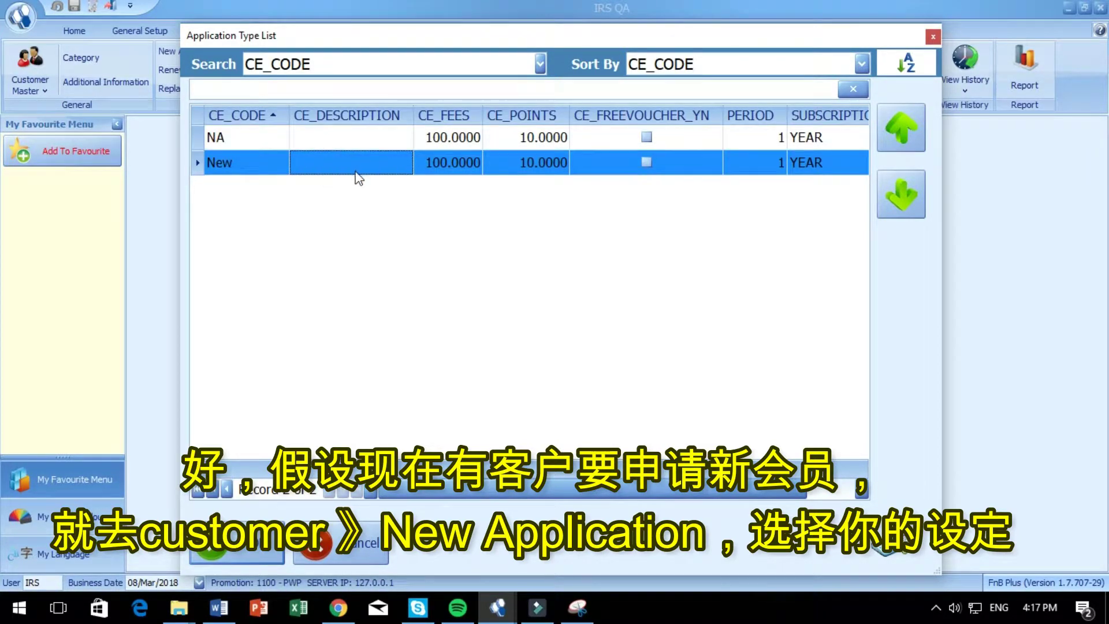
{"action": "double_click", "coordinate": [322, 167]}
{"action": "left_click", "coordinate": [532, 336]}
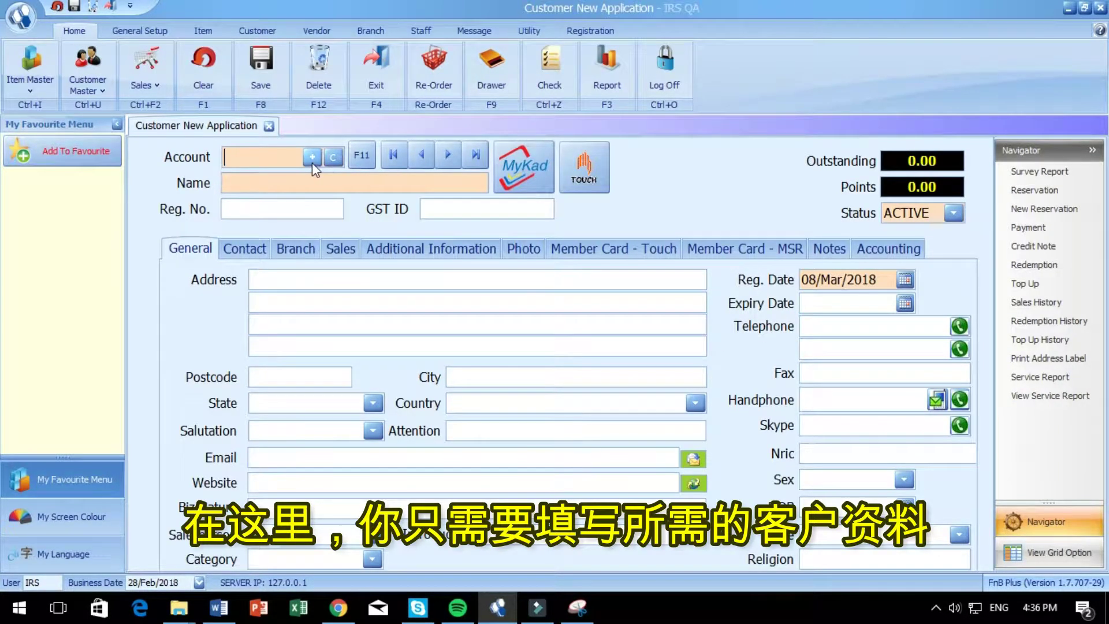
Generate an account number for the new member and enter the customer's name
{"action": "left_click", "coordinate": [312, 157]}
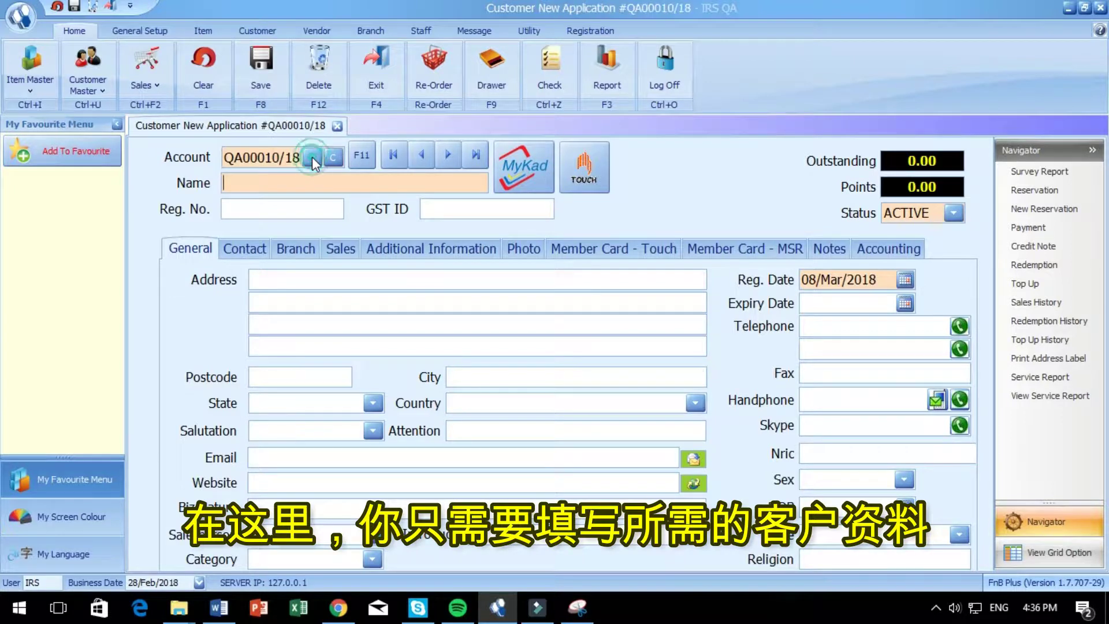
{"action": "left_click", "coordinate": [259, 182]}
{"action": "type", "text": "yoyo"}
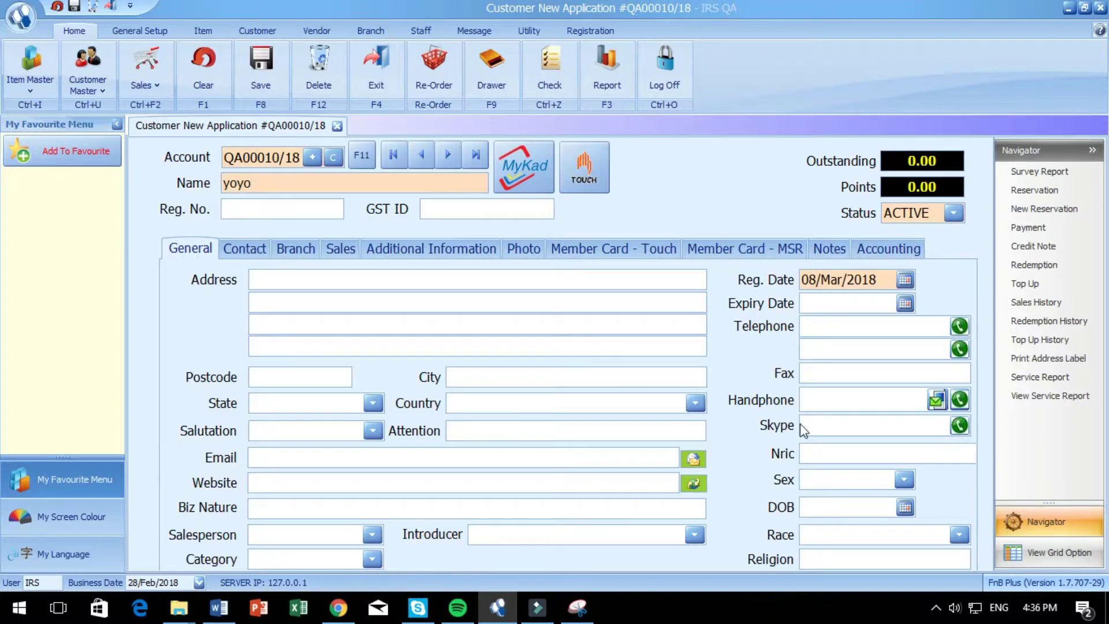
Save the new customer and accept the 100 application fee as a cash payment
{"action": "left_click", "coordinate": [261, 61]}
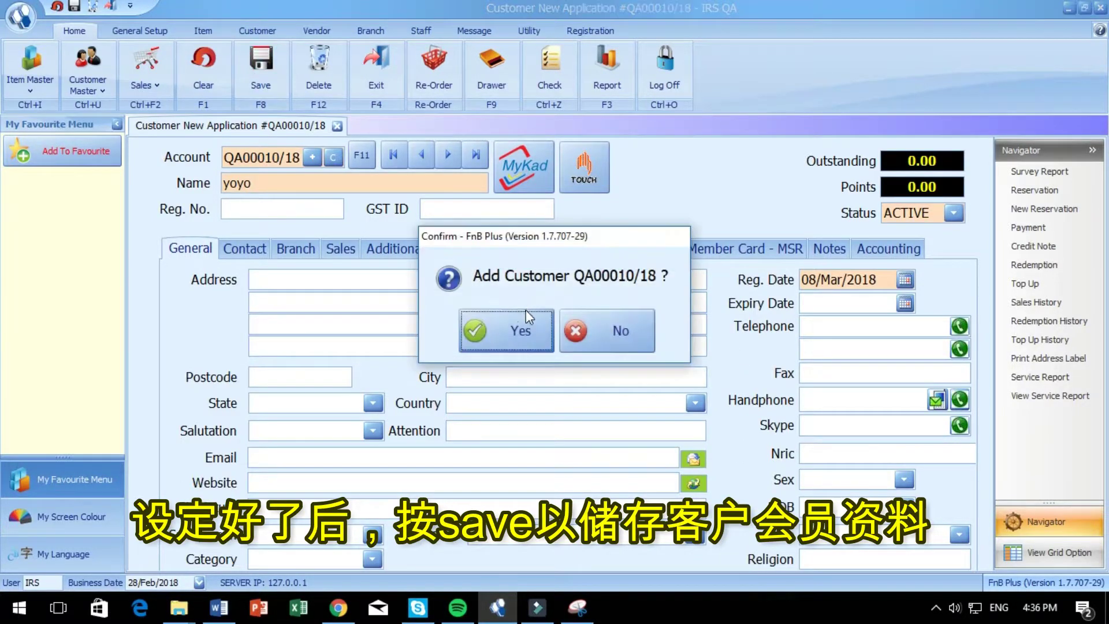
{"action": "left_click", "coordinate": [525, 324]}
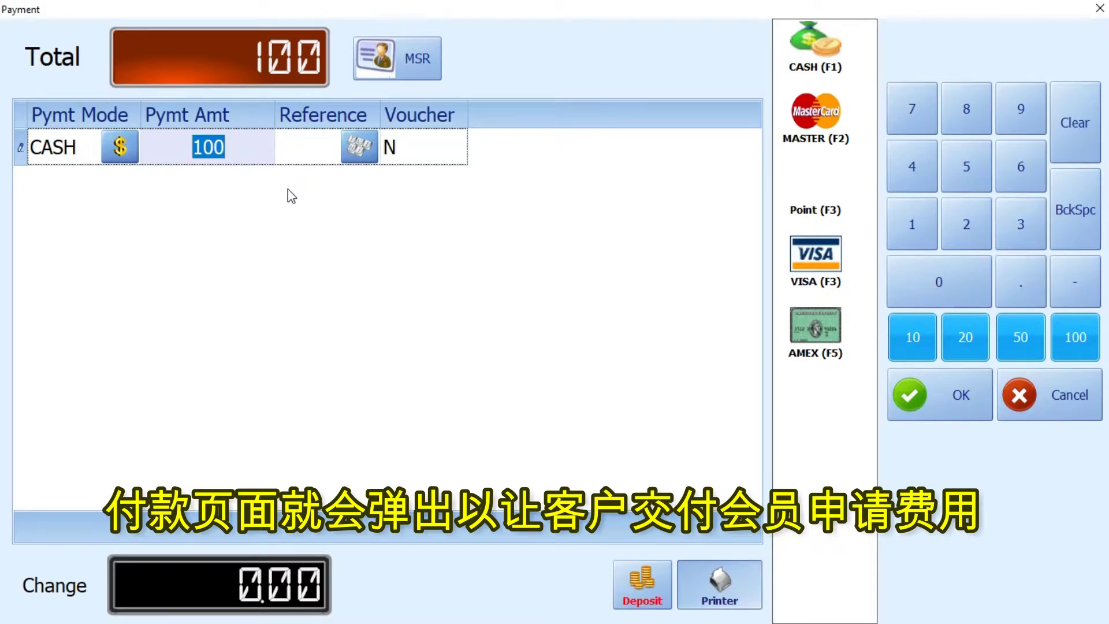
{"action": "left_click", "coordinate": [932, 400]}
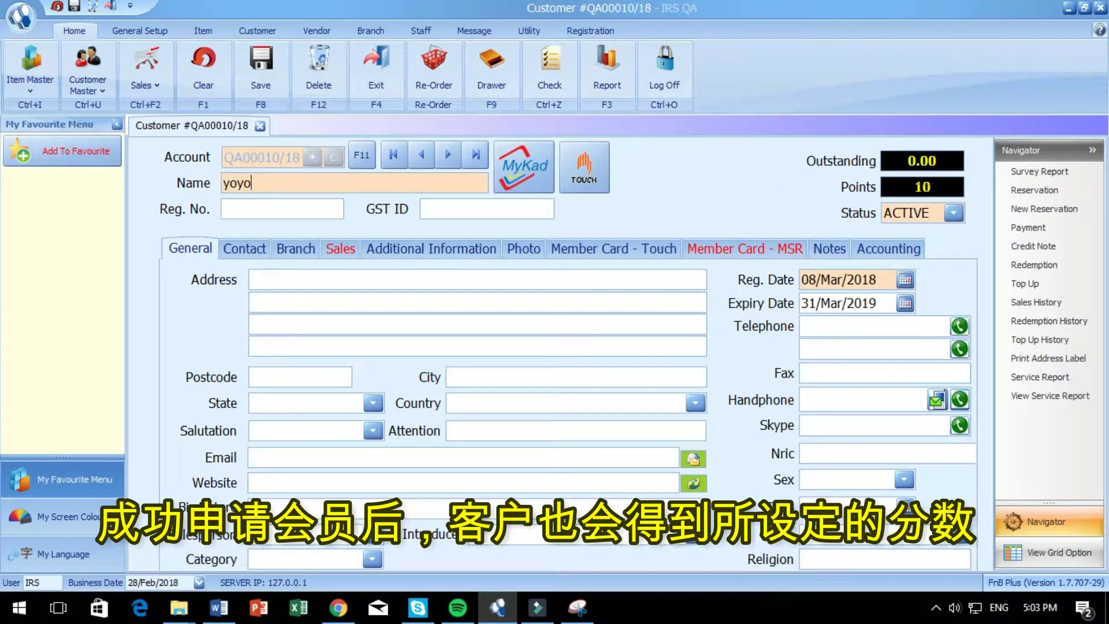
Check the points on the new member's customer record
{"action": "left_click", "coordinate": [911, 187]}
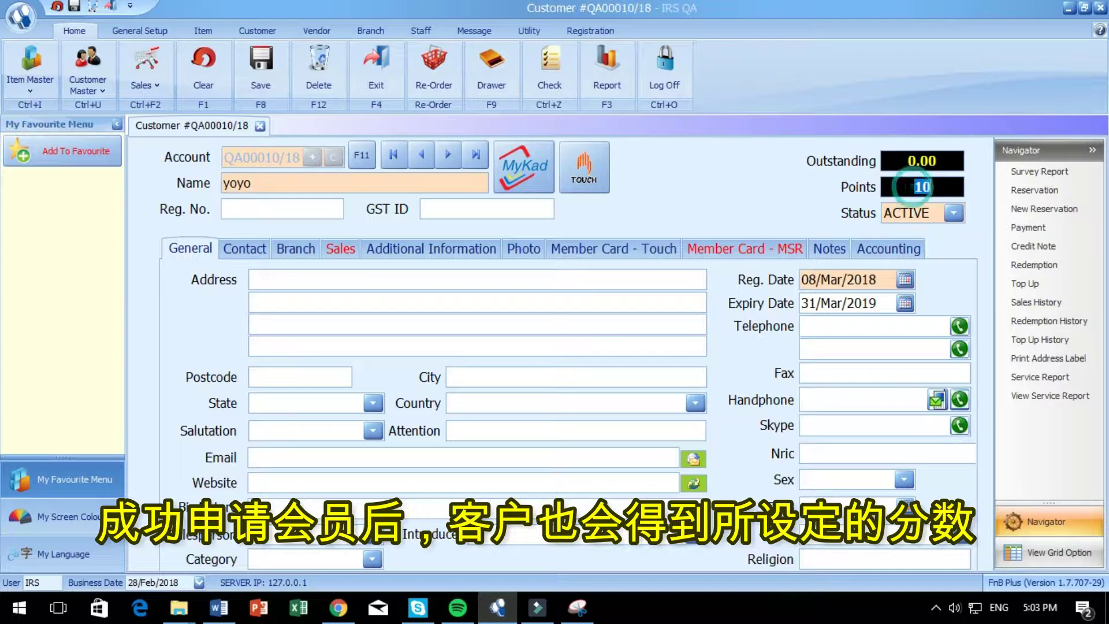
{"action": "left_click", "coordinate": [676, 181]}
{"action": "left_click", "coordinate": [930, 185]}
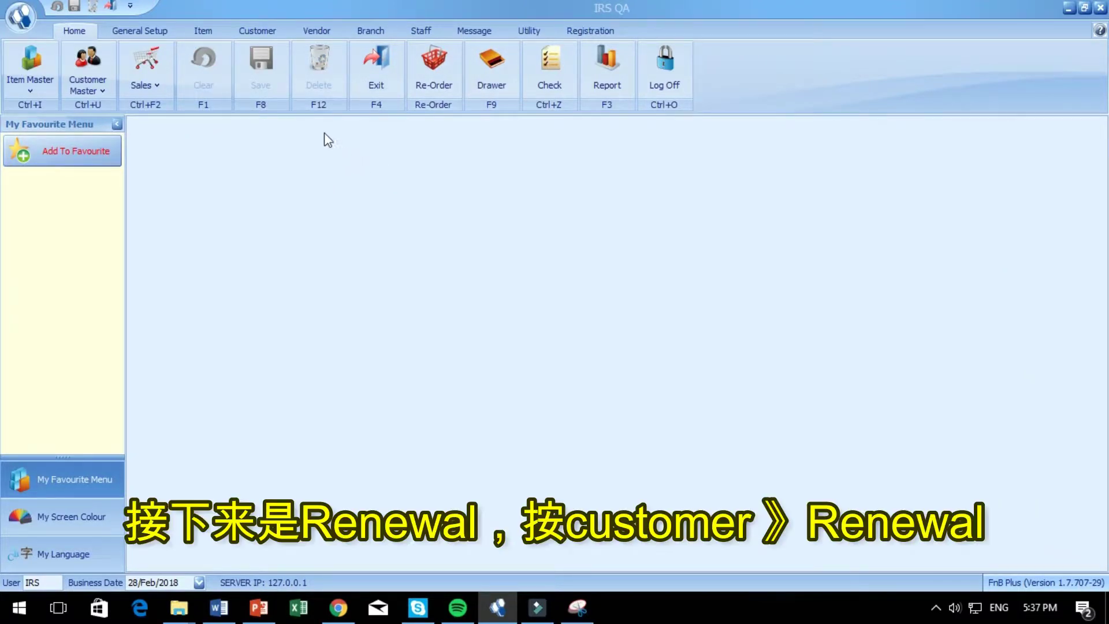
Start a membership renewal for the newly added customer and choose Renewal as the application type
{"action": "left_click", "coordinate": [259, 31]}
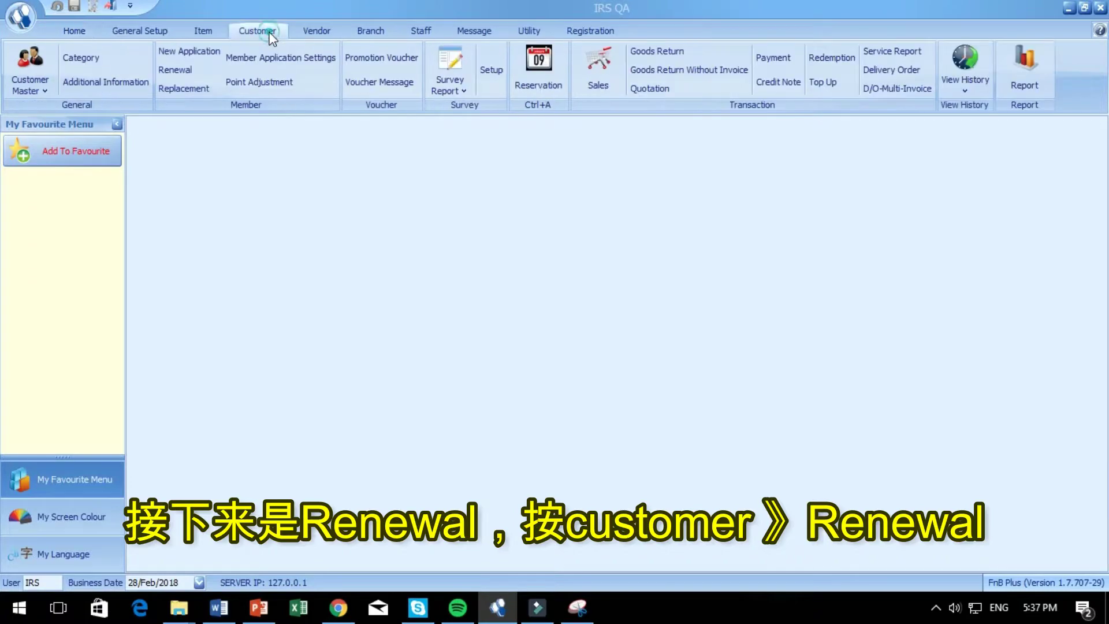
{"action": "left_click", "coordinate": [182, 71]}
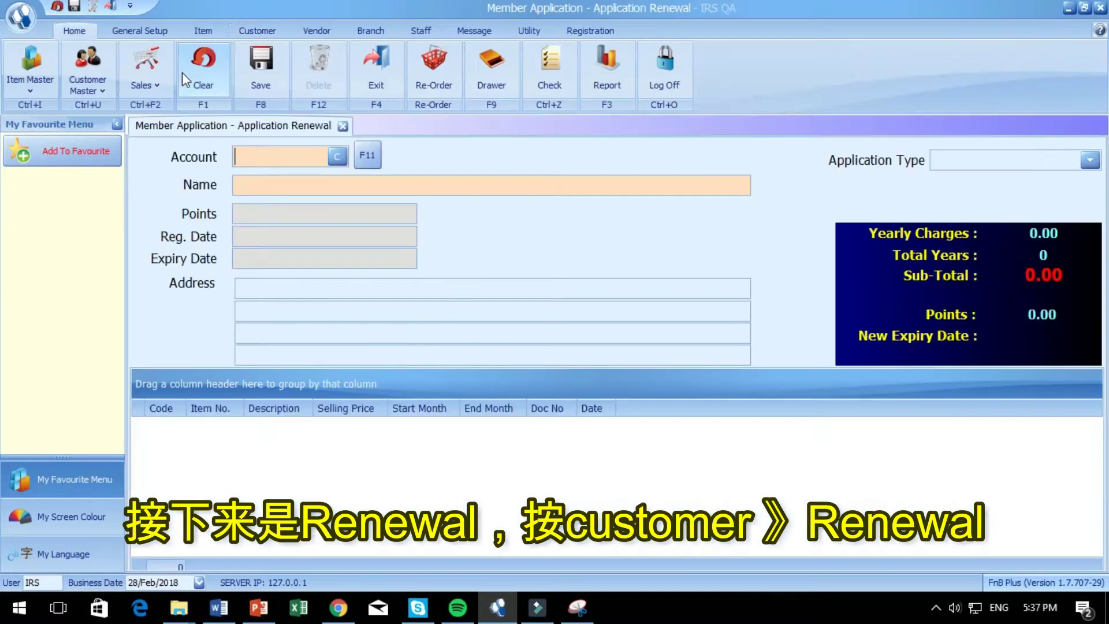
{"action": "left_click", "coordinate": [369, 156]}
{"action": "double_click", "coordinate": [274, 416]}
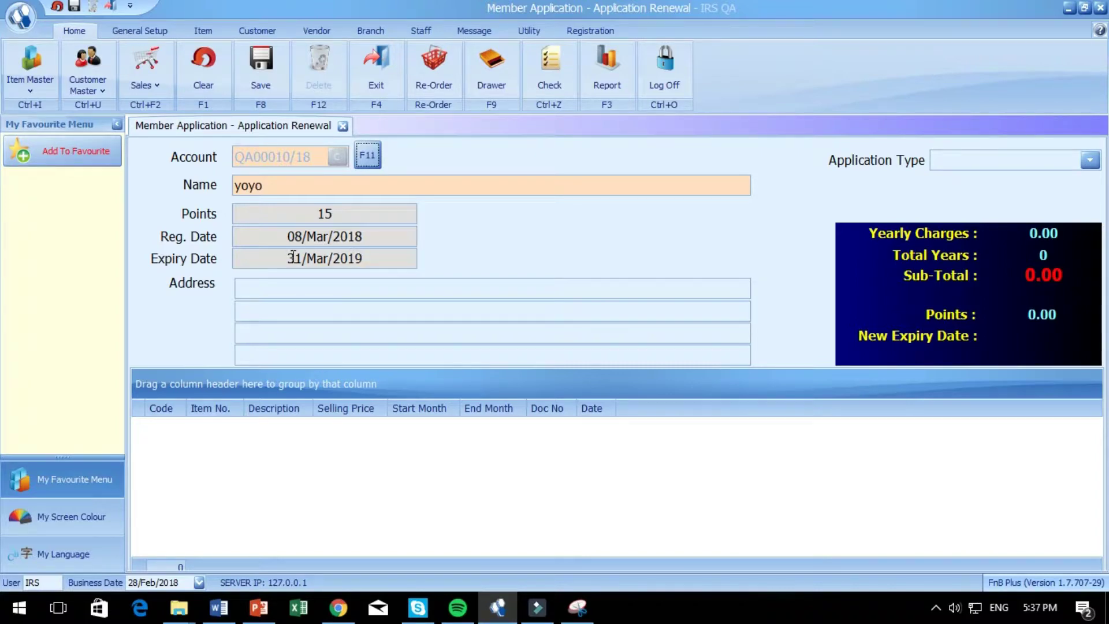
{"action": "left_click", "coordinate": [1090, 160]}
{"action": "double_click", "coordinate": [261, 135]}
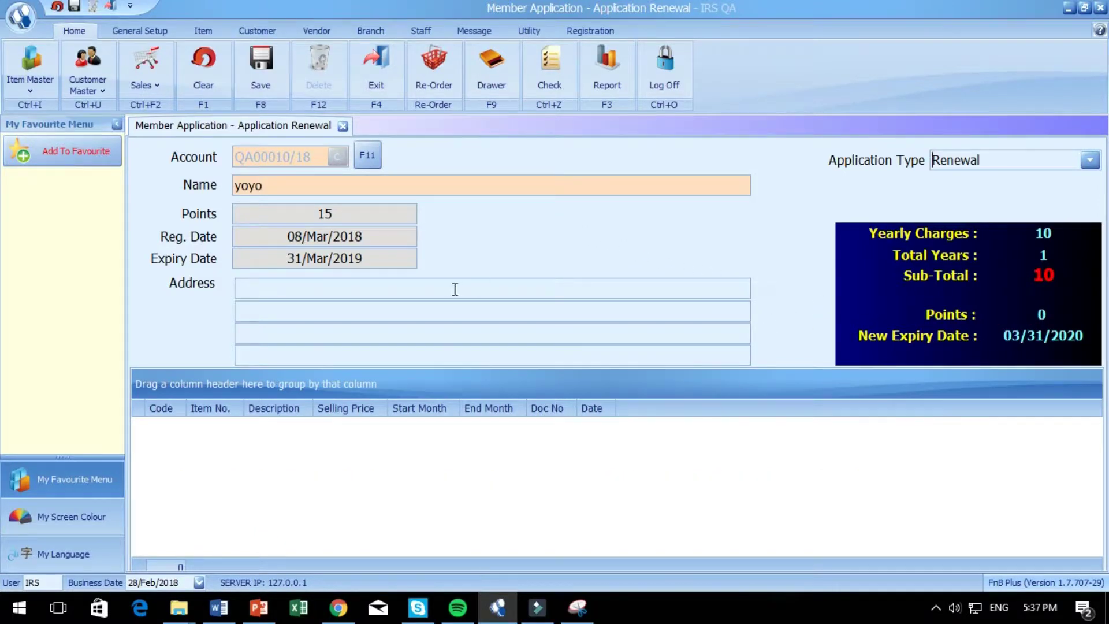
Save the renewal application and accept the 10 fee as a cash payment
{"action": "left_click", "coordinate": [278, 64]}
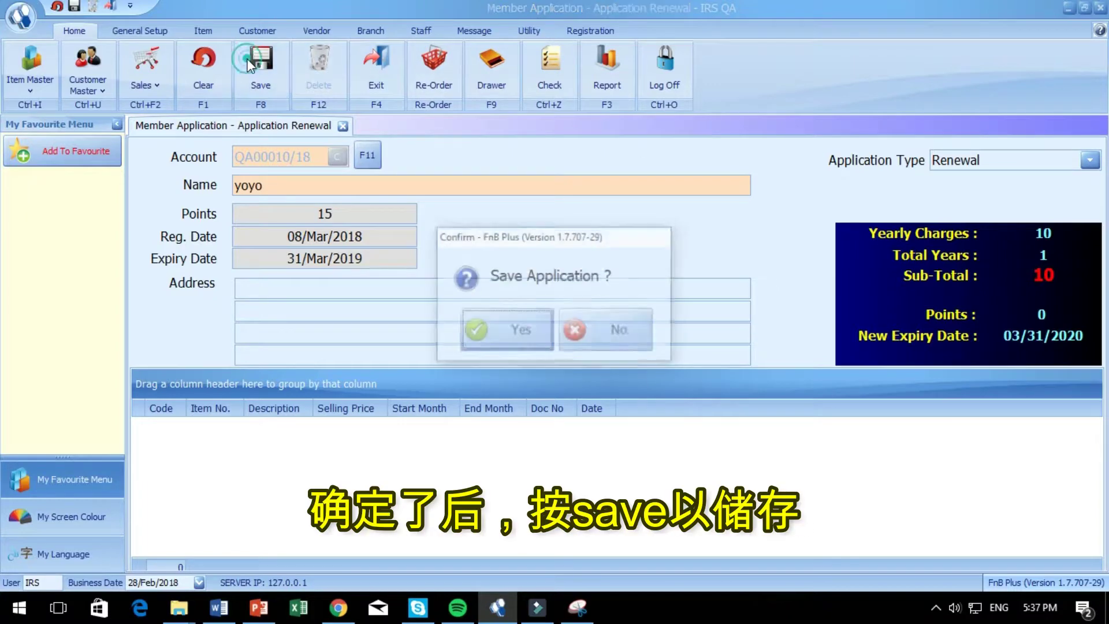
{"action": "left_click", "coordinate": [532, 332]}
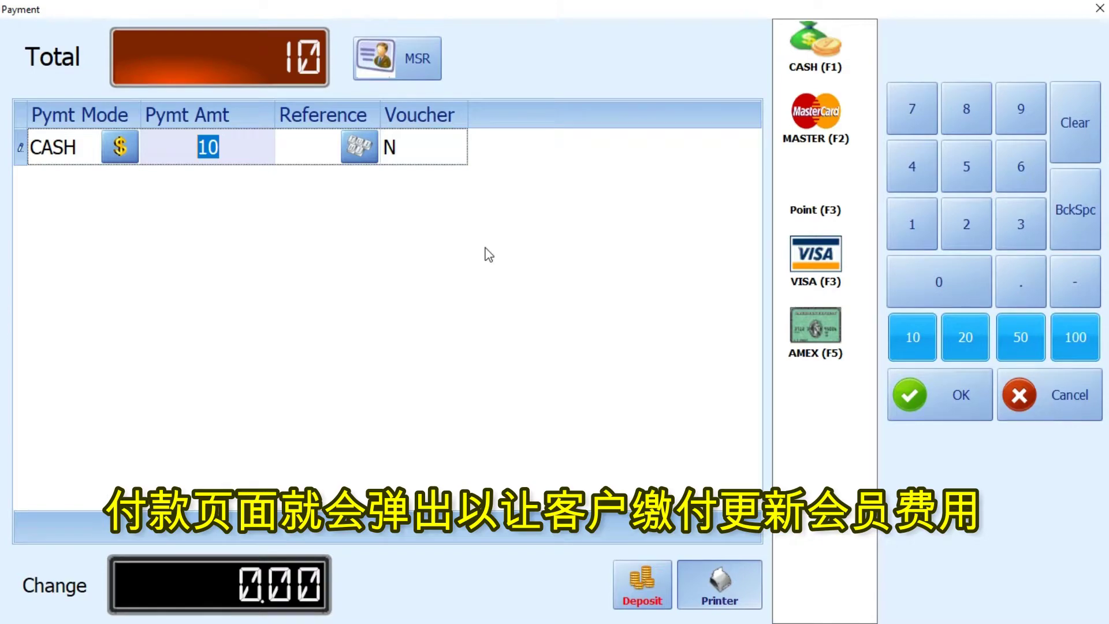
{"action": "left_click", "coordinate": [904, 402]}
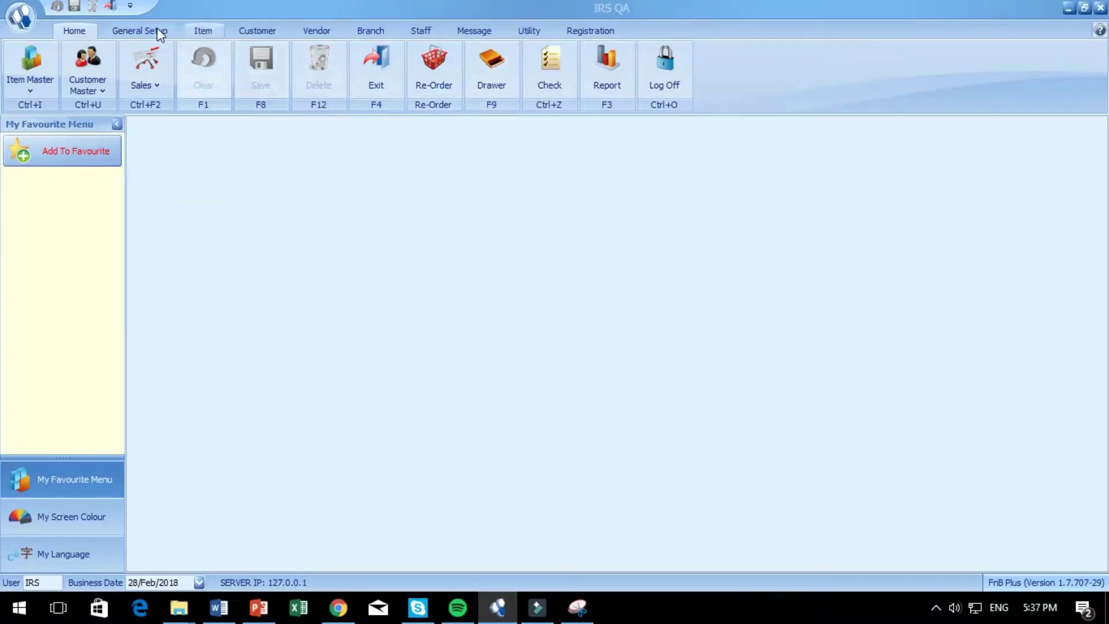
Open the renewed member's record from the customer list to check the expiry date
{"action": "left_click", "coordinate": [91, 57]}
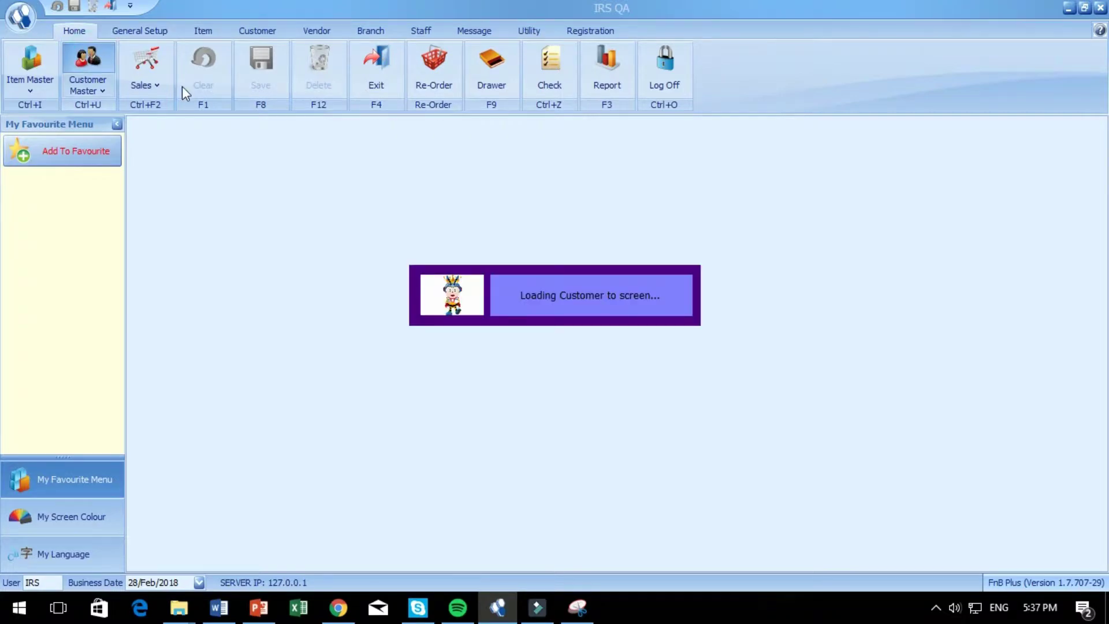
{"action": "left_click", "coordinate": [365, 158]}
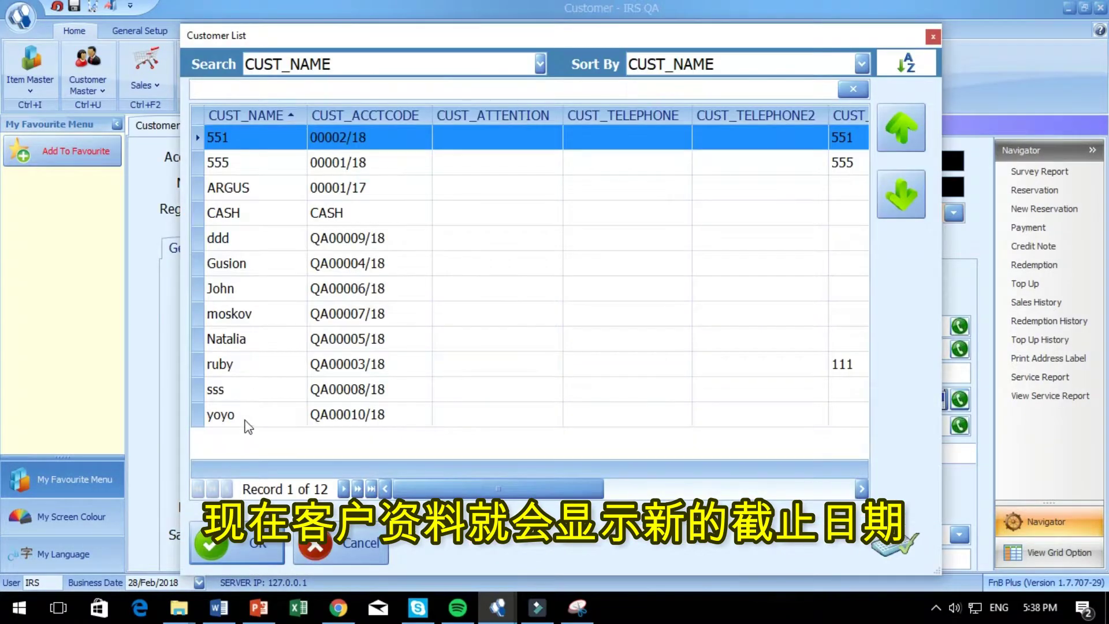
{"action": "left_click", "coordinate": [274, 414]}
{"action": "double_click", "coordinate": [274, 414]}
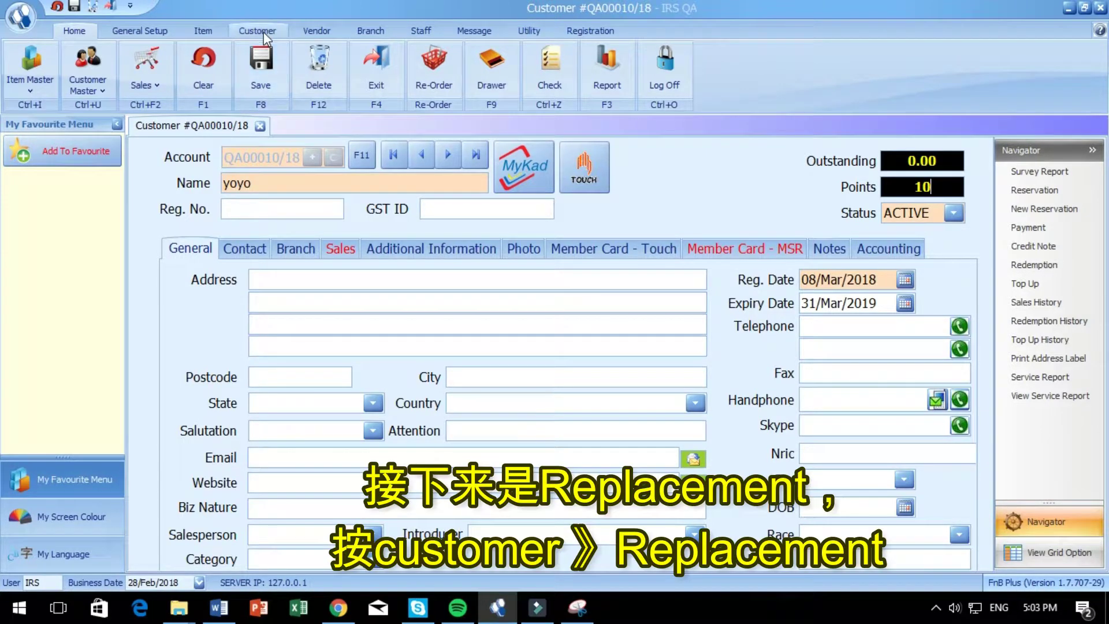
Start a card replacement application for the renewed member and choose Replace as the application type
{"action": "left_click", "coordinate": [264, 33]}
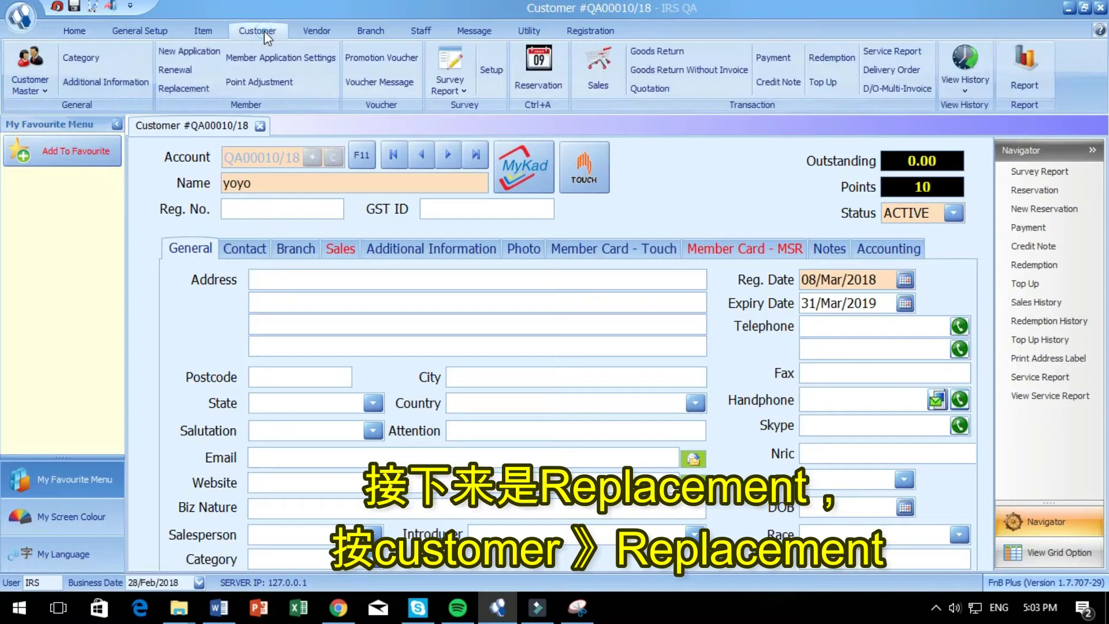
{"action": "left_click", "coordinate": [203, 84]}
{"action": "left_click", "coordinate": [259, 130]}
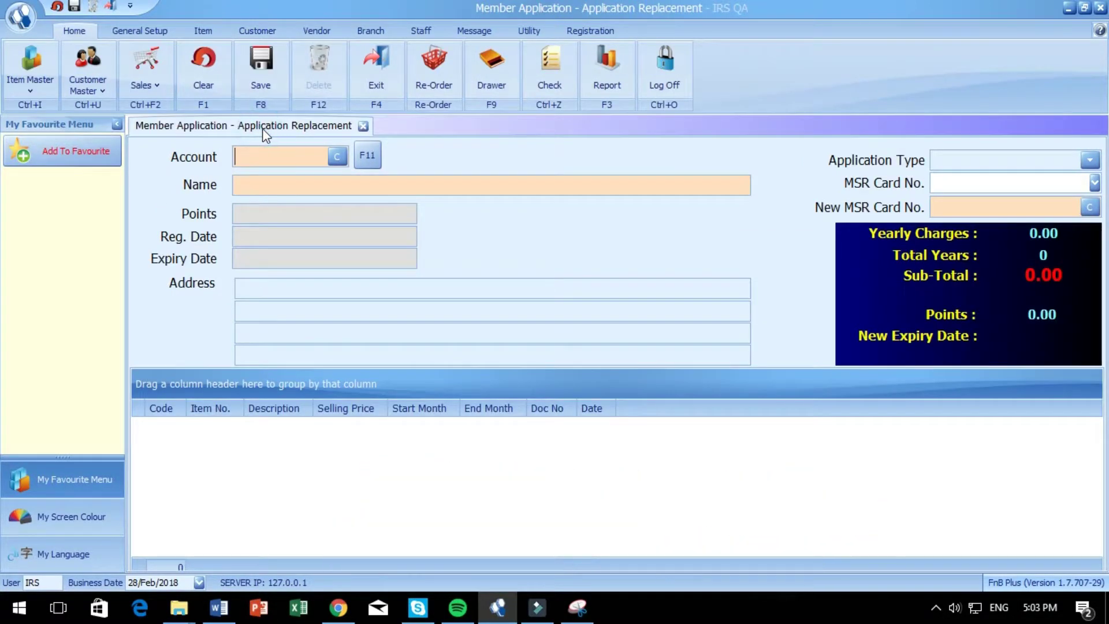
{"action": "left_click", "coordinate": [367, 157]}
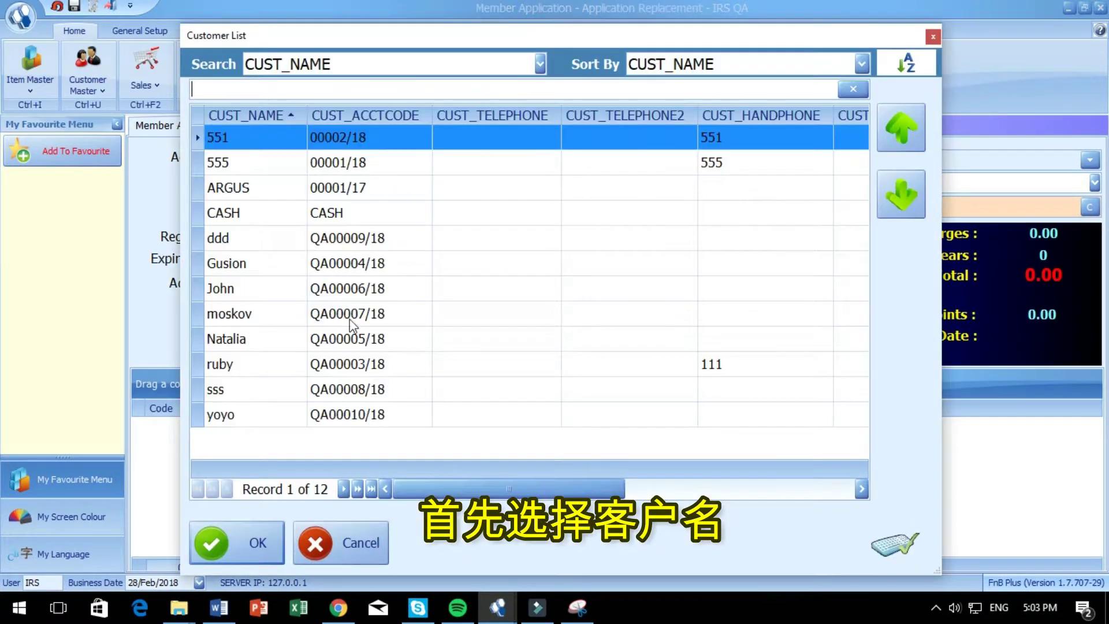
{"action": "double_click", "coordinate": [295, 416]}
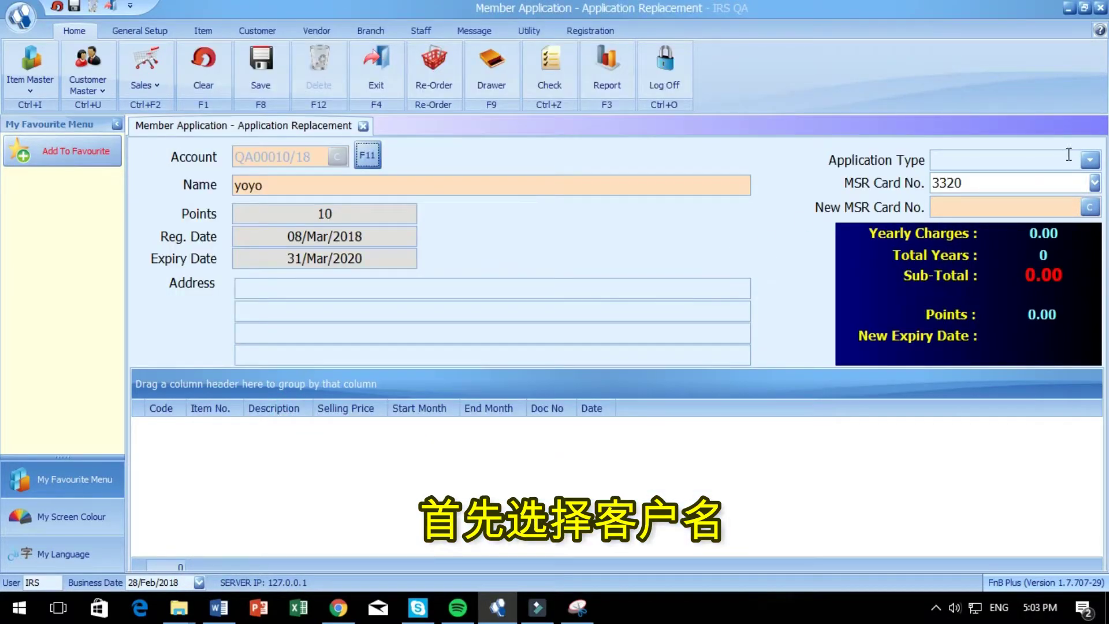
{"action": "left_click", "coordinate": [1090, 160]}
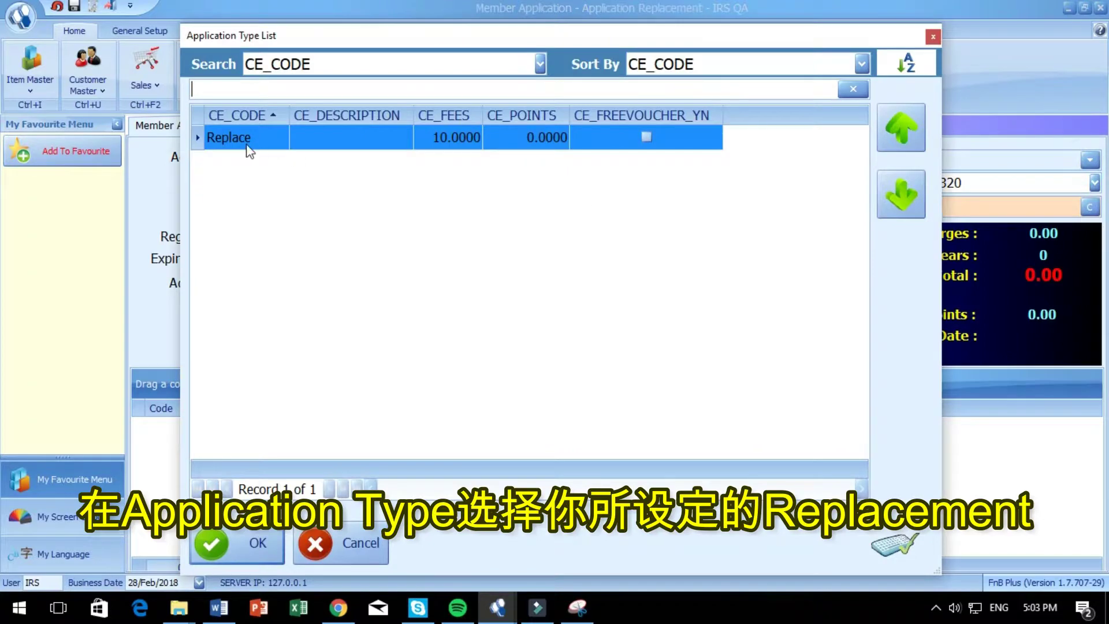
{"action": "double_click", "coordinate": [249, 149]}
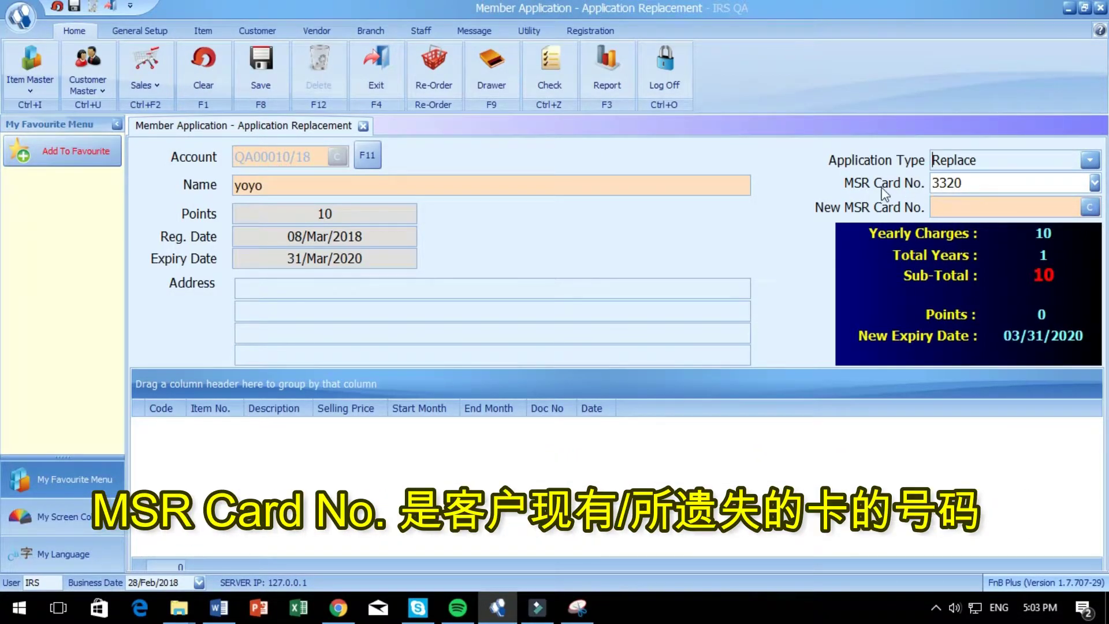
Save the replacement application with a new MSR card number and accept the 10 fee as a cash payment
{"action": "left_click", "coordinate": [947, 210]}
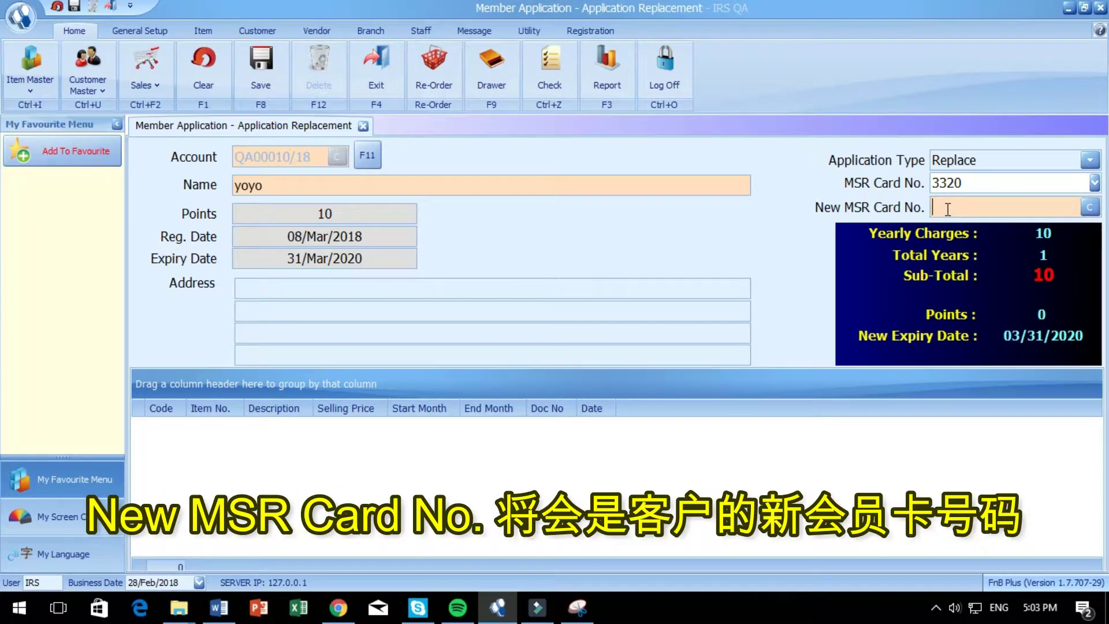
{"action": "type", "text": "3330"}
{"action": "left_click", "coordinate": [262, 68]}
{"action": "left_click", "coordinate": [509, 330]}
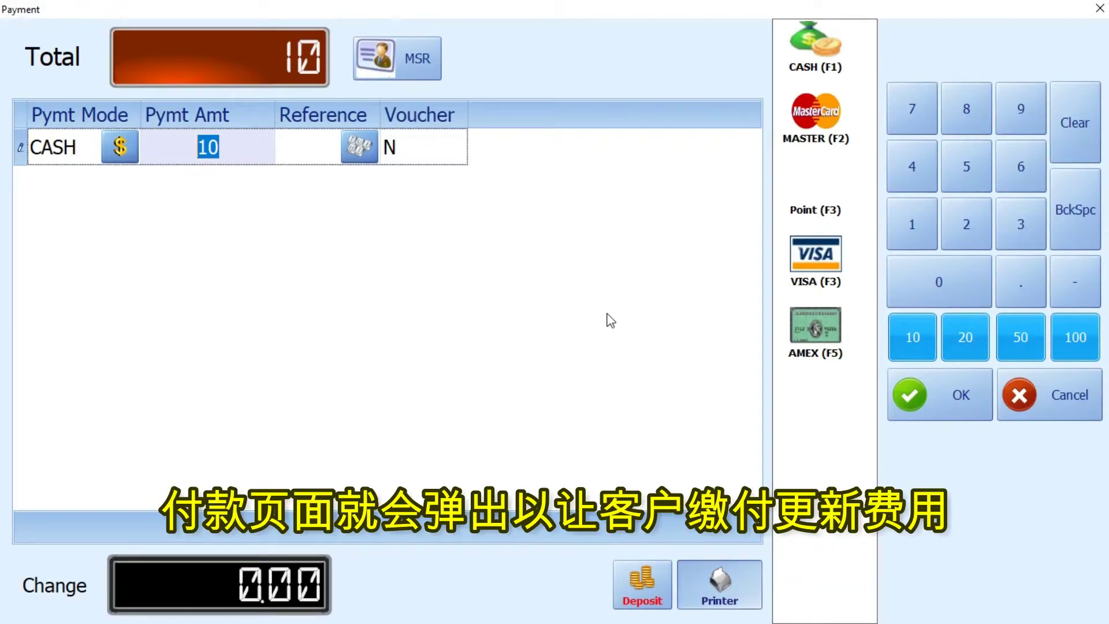
{"action": "left_click", "coordinate": [931, 394]}
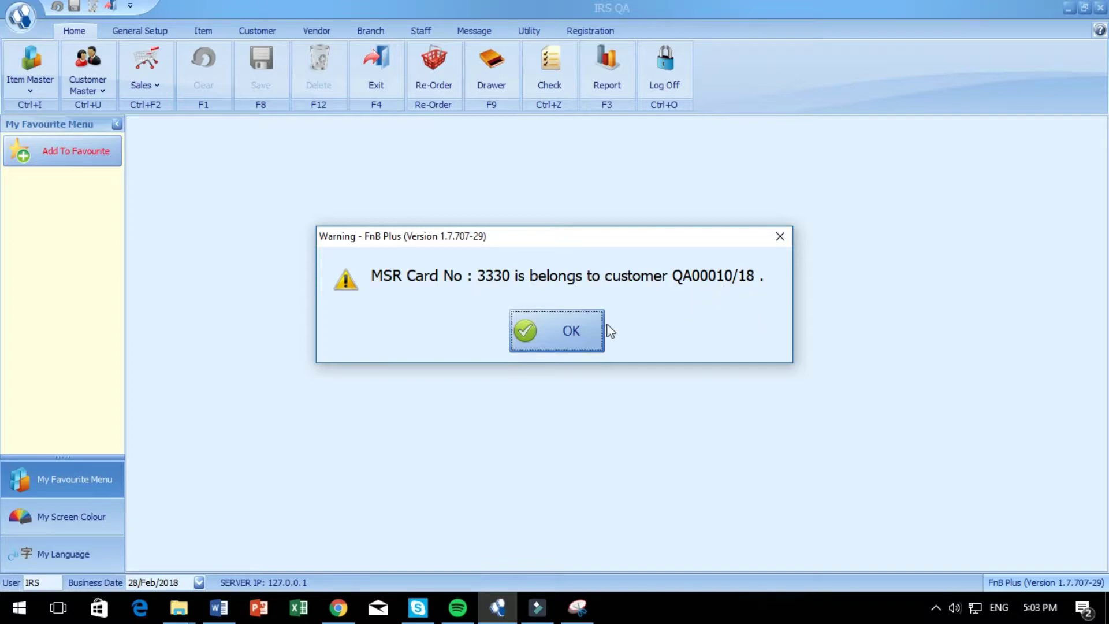
{"action": "left_click", "coordinate": [584, 331]}
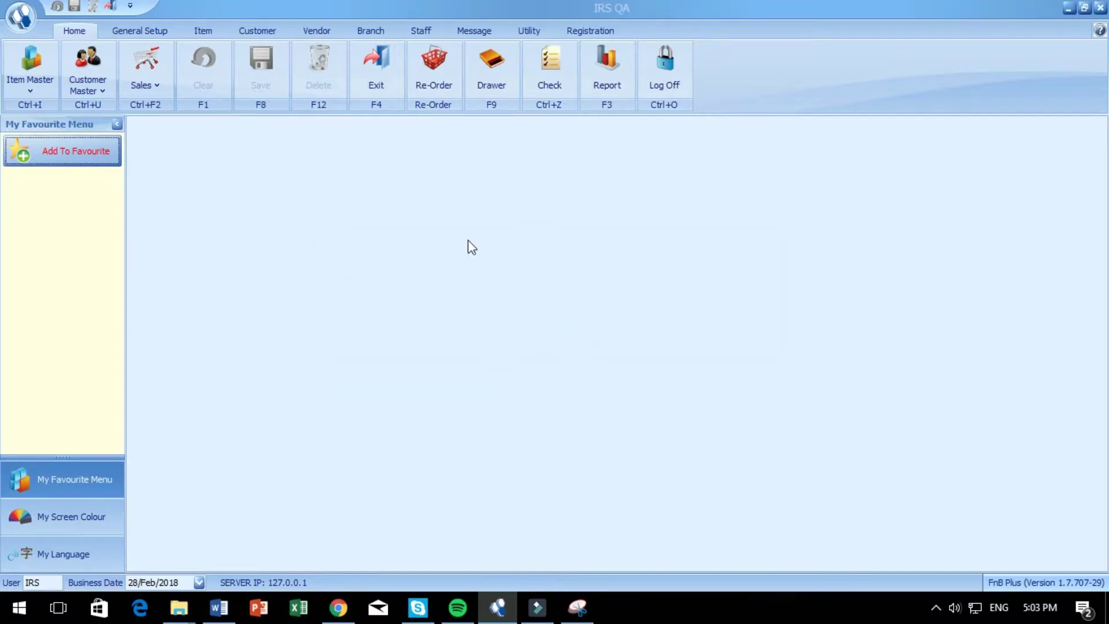
Open the member's customer record and check the status of the MSR member cards
{"action": "left_click", "coordinate": [237, 33]}
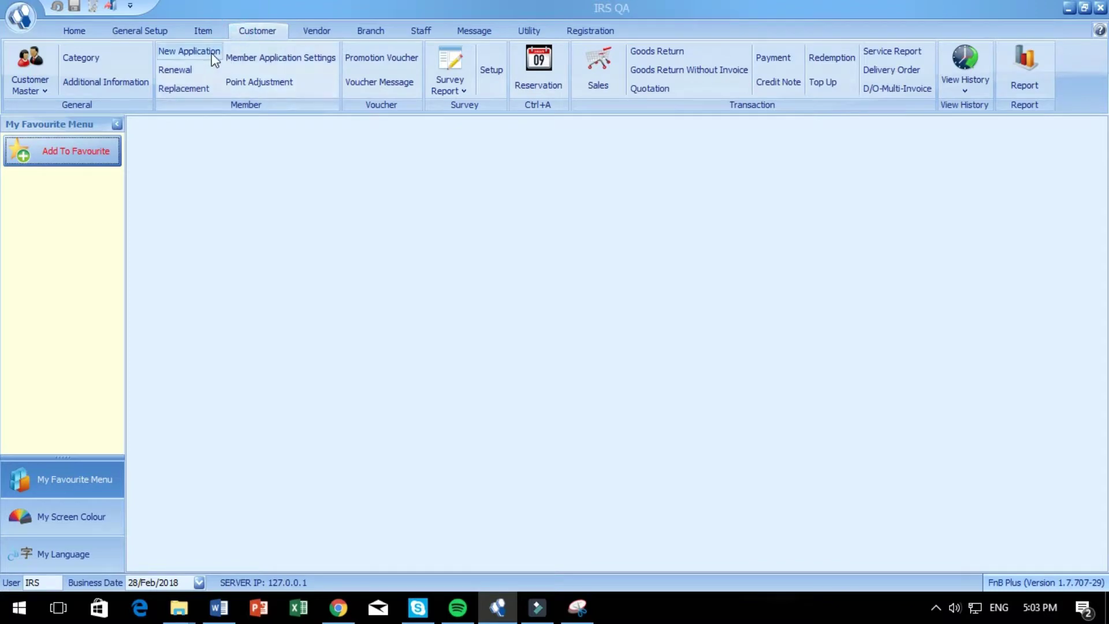
{"action": "left_click", "coordinate": [13, 69]}
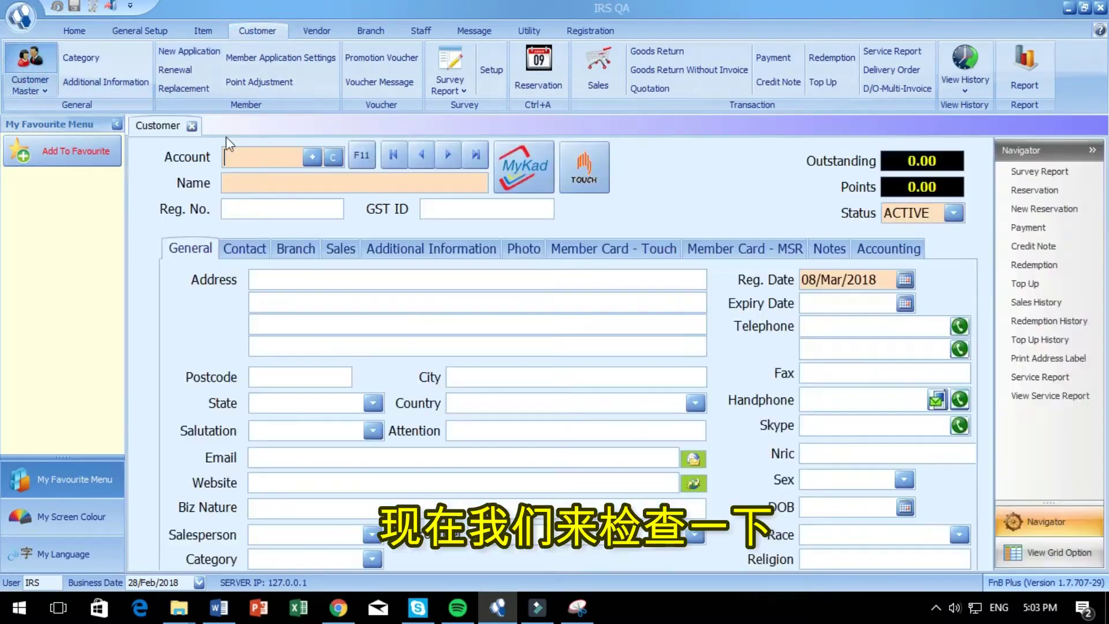
{"action": "left_click", "coordinate": [369, 158]}
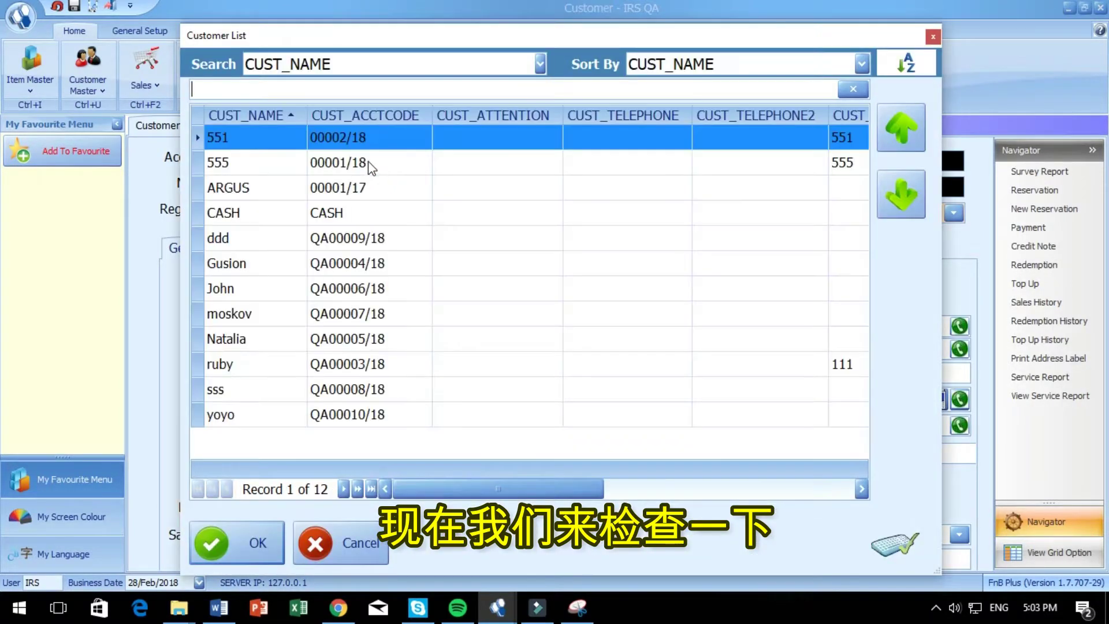
{"action": "double_click", "coordinate": [271, 418]}
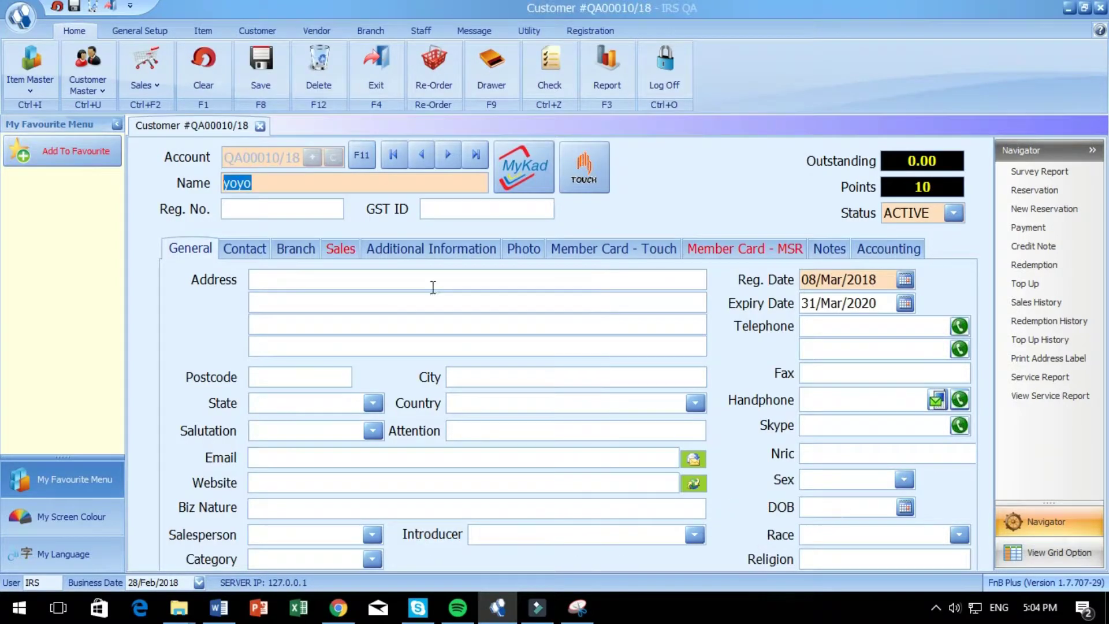
{"action": "left_click", "coordinate": [722, 254]}
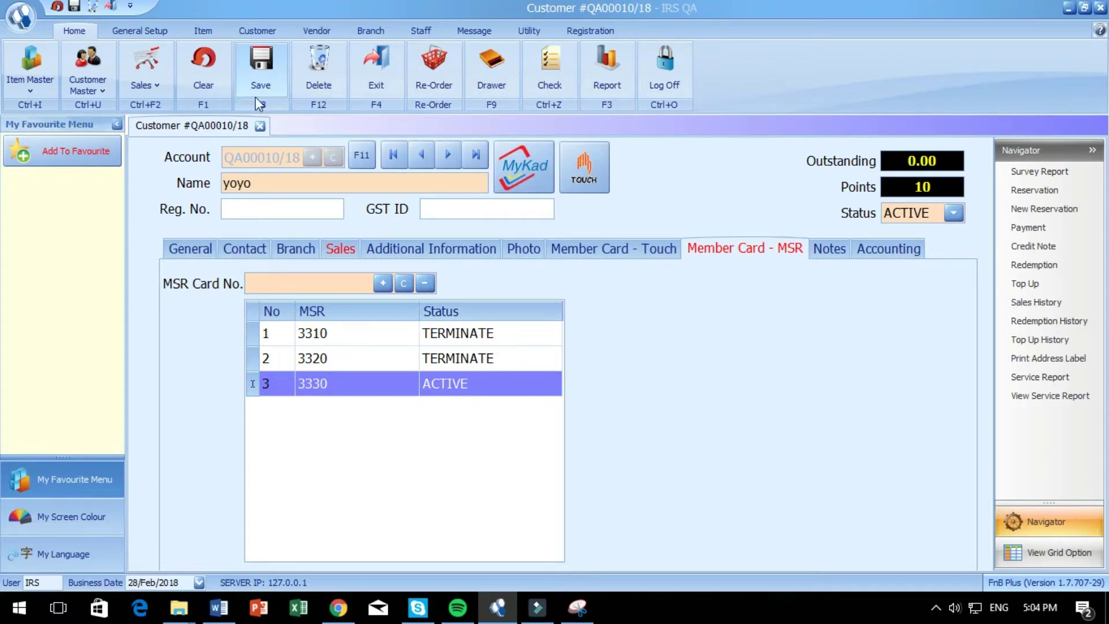
{"action": "left_click", "coordinate": [261, 126]}
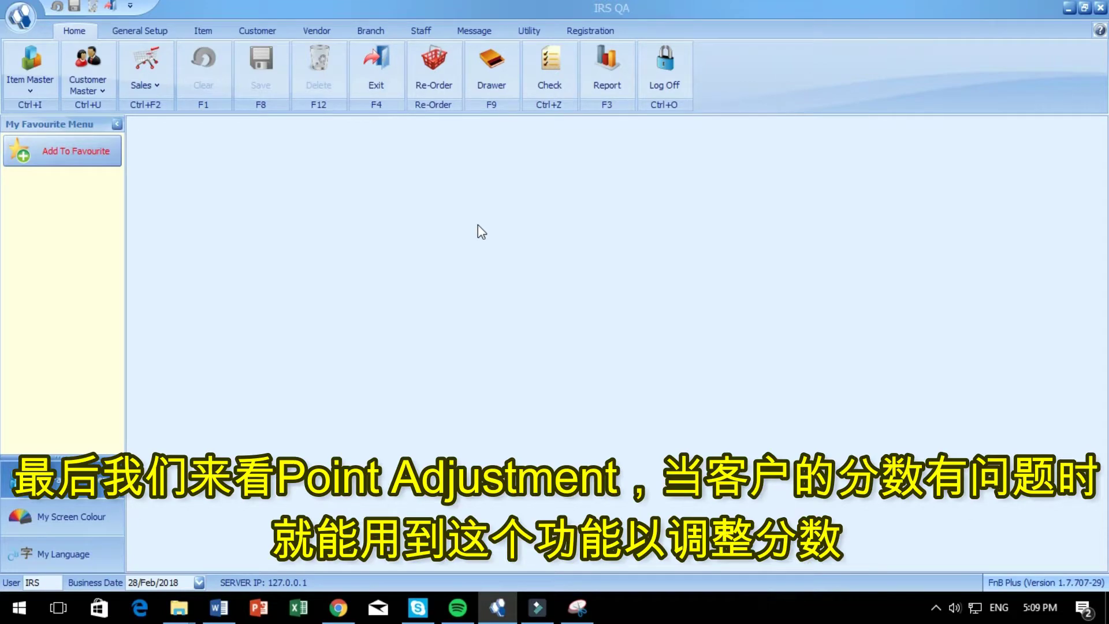
Start a points adjustment and add a new reason named "wrong" to the reason list
{"action": "left_click", "coordinate": [268, 30]}
{"action": "left_click", "coordinate": [275, 81]}
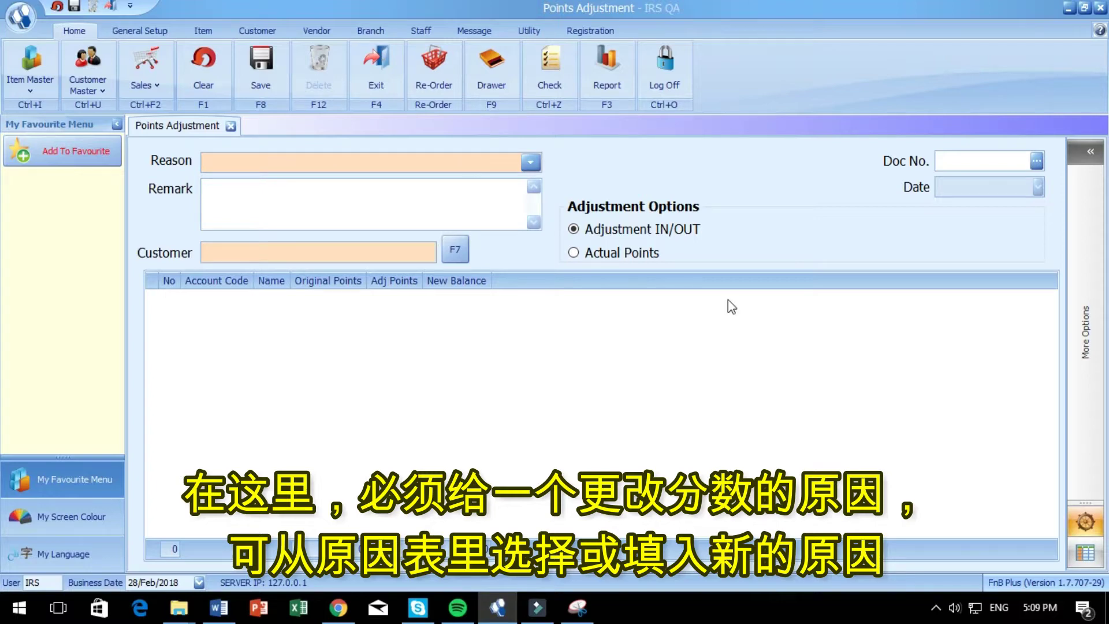
{"action": "left_click", "coordinate": [530, 163]}
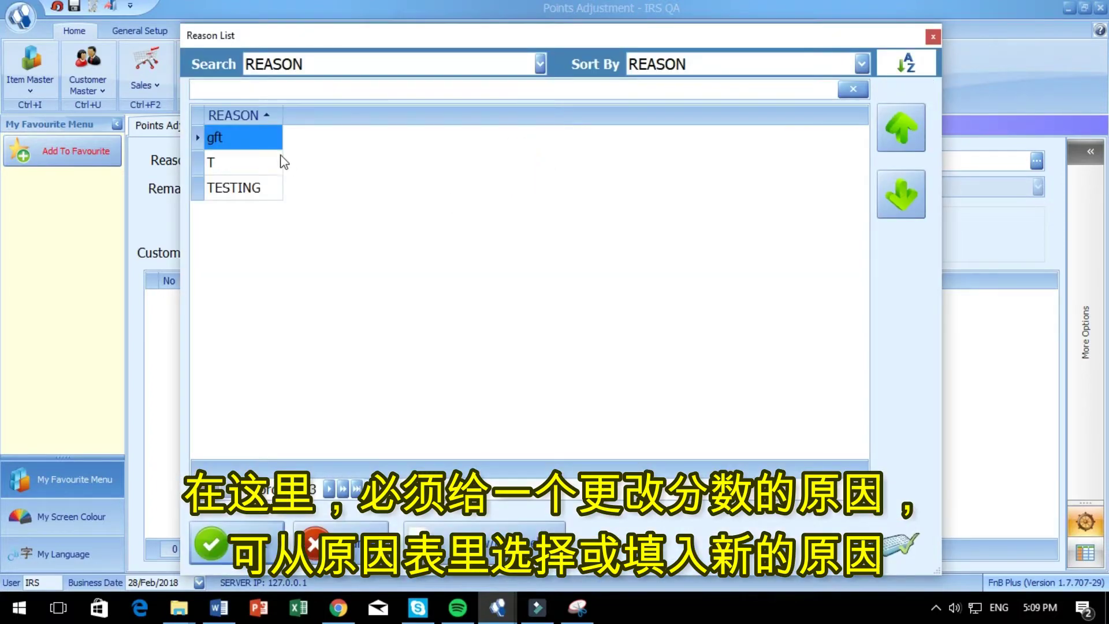
{"action": "left_click", "coordinate": [349, 528]}
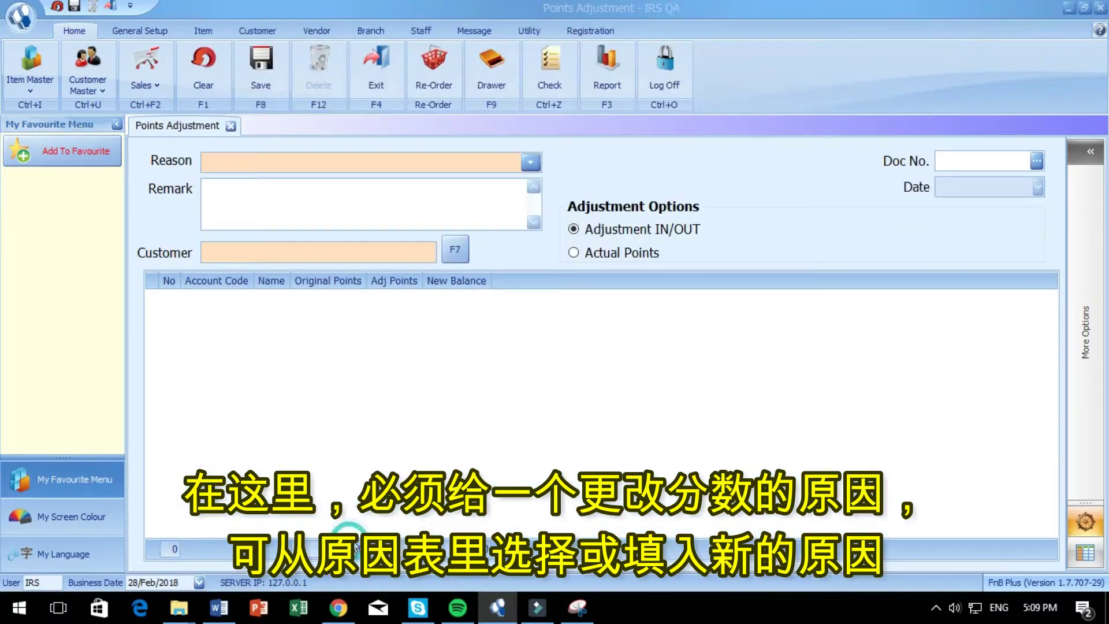
{"action": "left_click", "coordinate": [530, 163]}
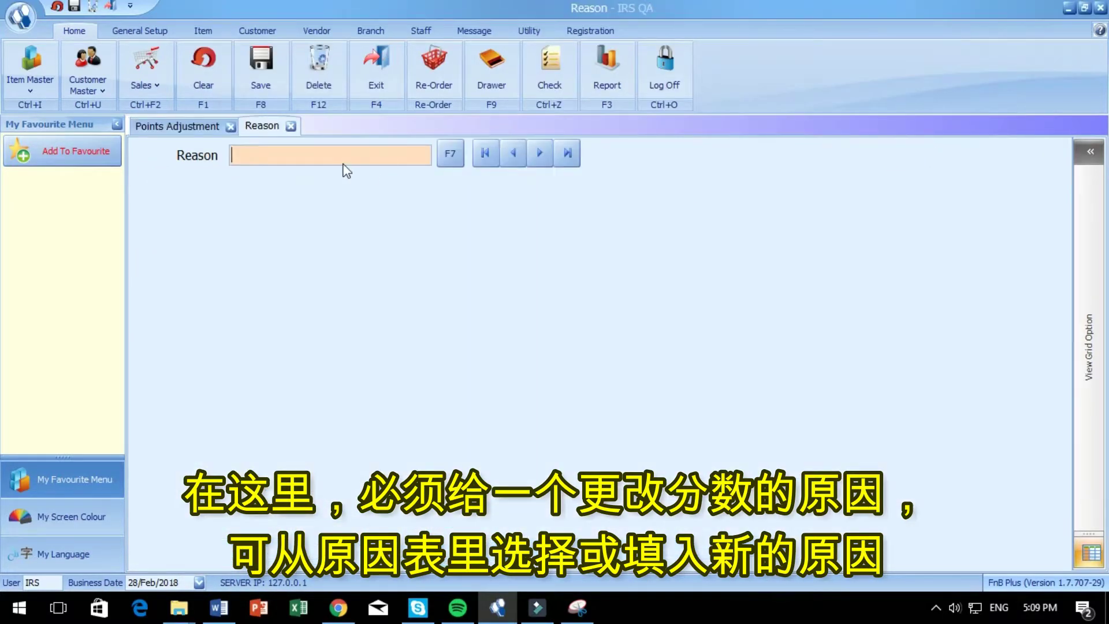
{"action": "left_click", "coordinate": [342, 152]}
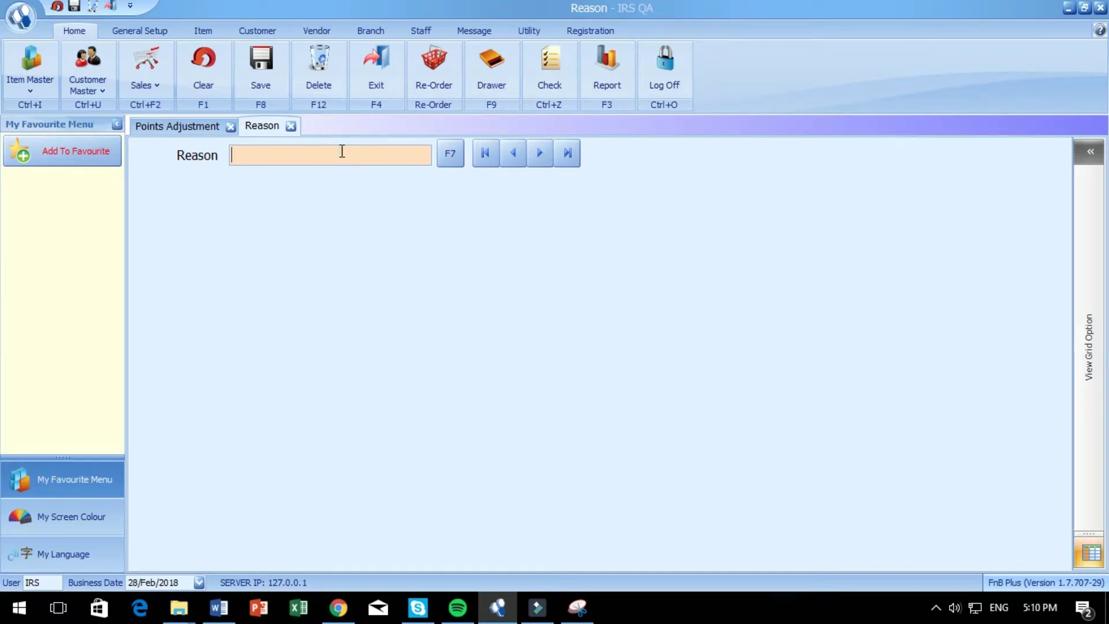
{"action": "type", "text": "wrong"}
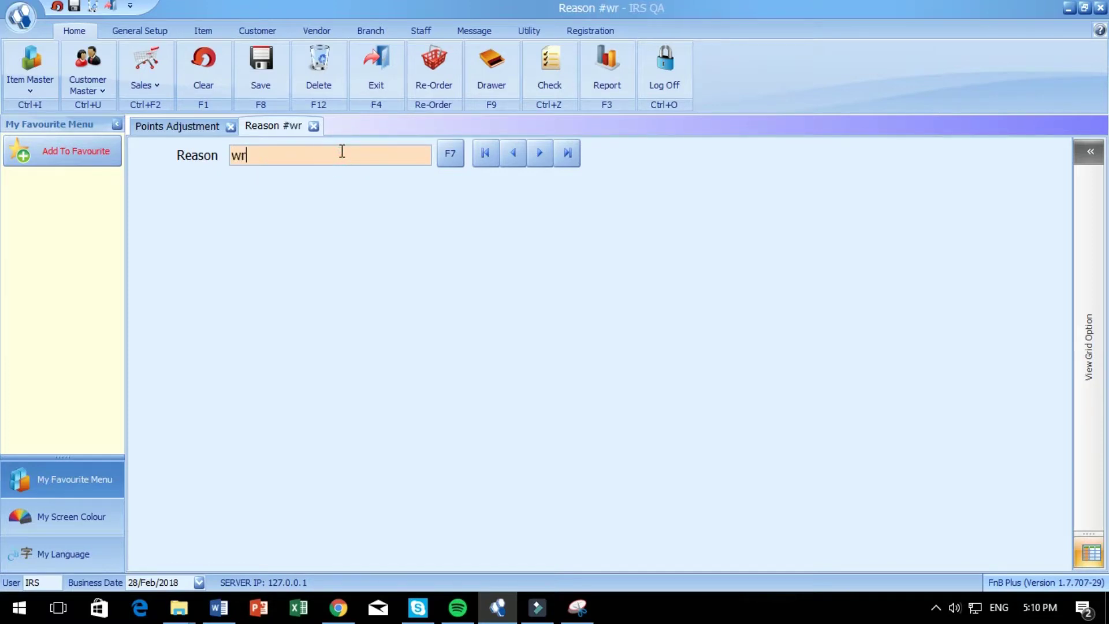
{"action": "left_click", "coordinate": [330, 126]}
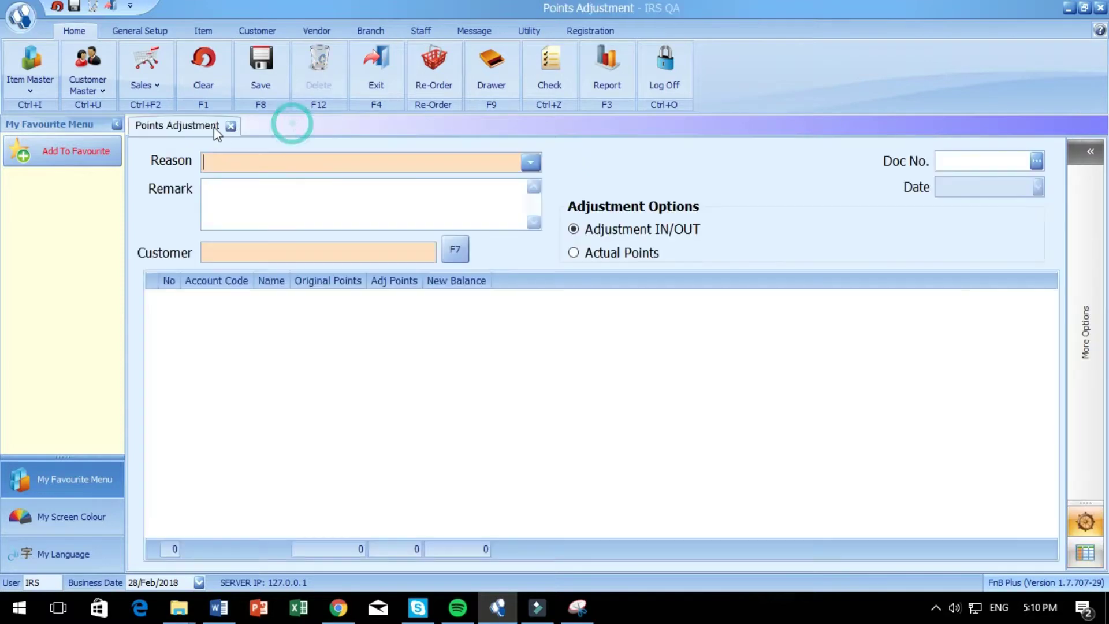
Select "wrong" as the reason for the points adjustment
{"action": "left_click", "coordinate": [530, 163]}
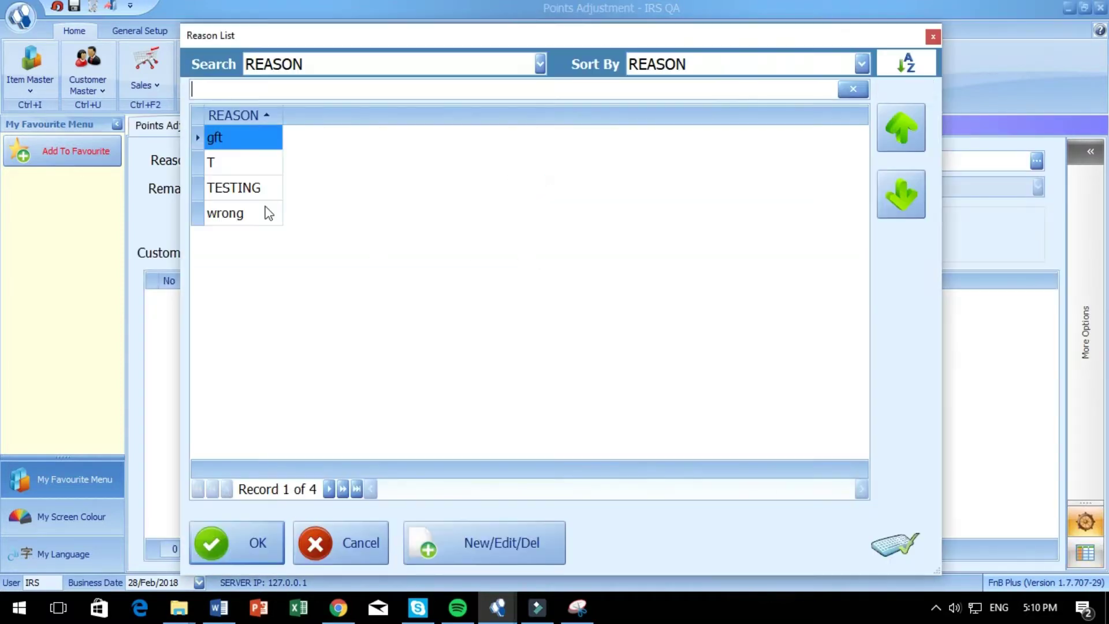
{"action": "double_click", "coordinate": [223, 208]}
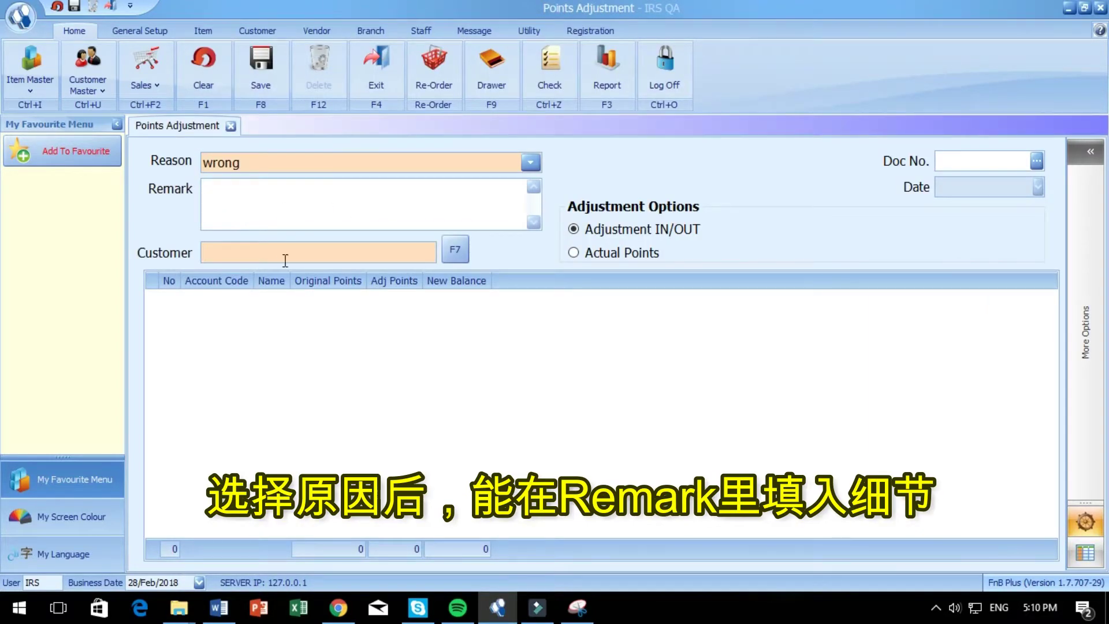
{"action": "left_click", "coordinate": [295, 204]}
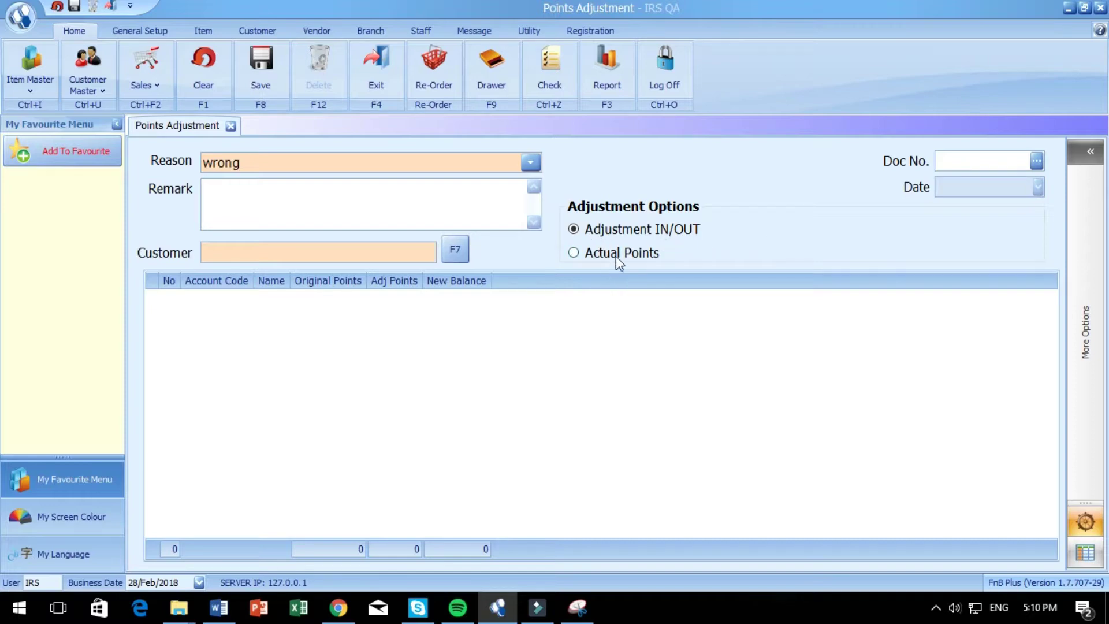
Add the renewed member to the points adjustment with the Adjustment IN/OUT option and set the adjustment points to 10
{"action": "left_click", "coordinate": [457, 250]}
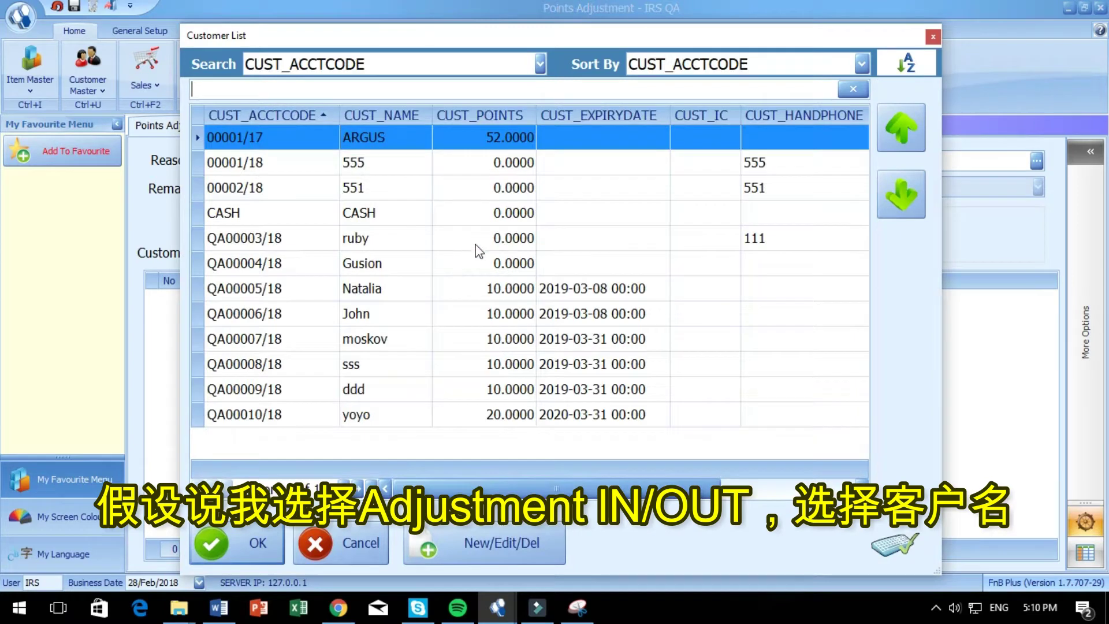
{"action": "double_click", "coordinate": [312, 419]}
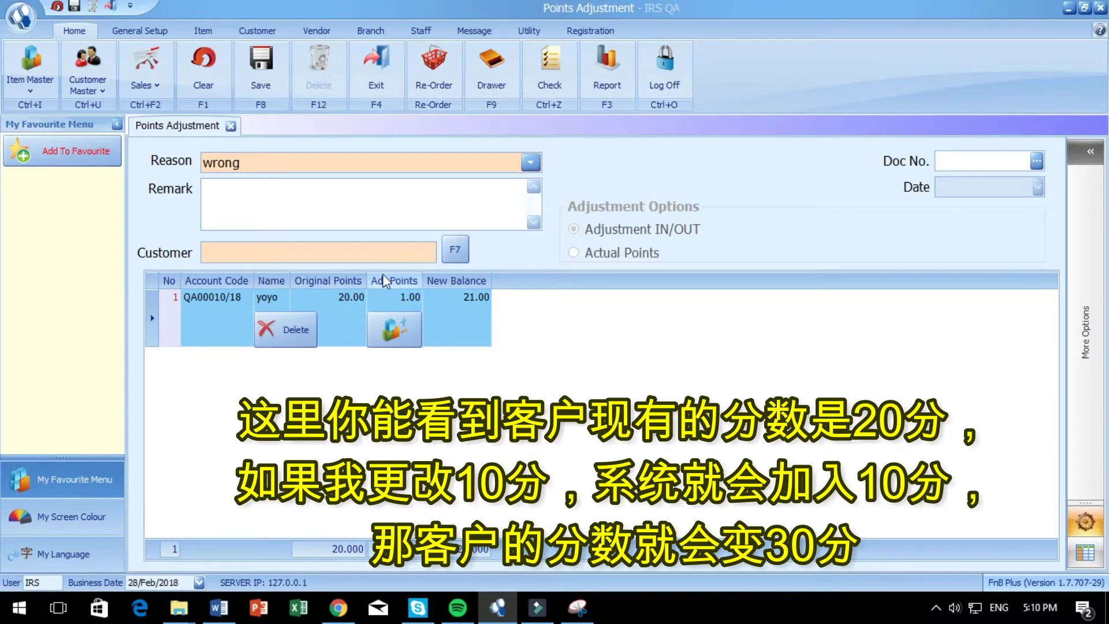
{"action": "left_click", "coordinate": [396, 322]}
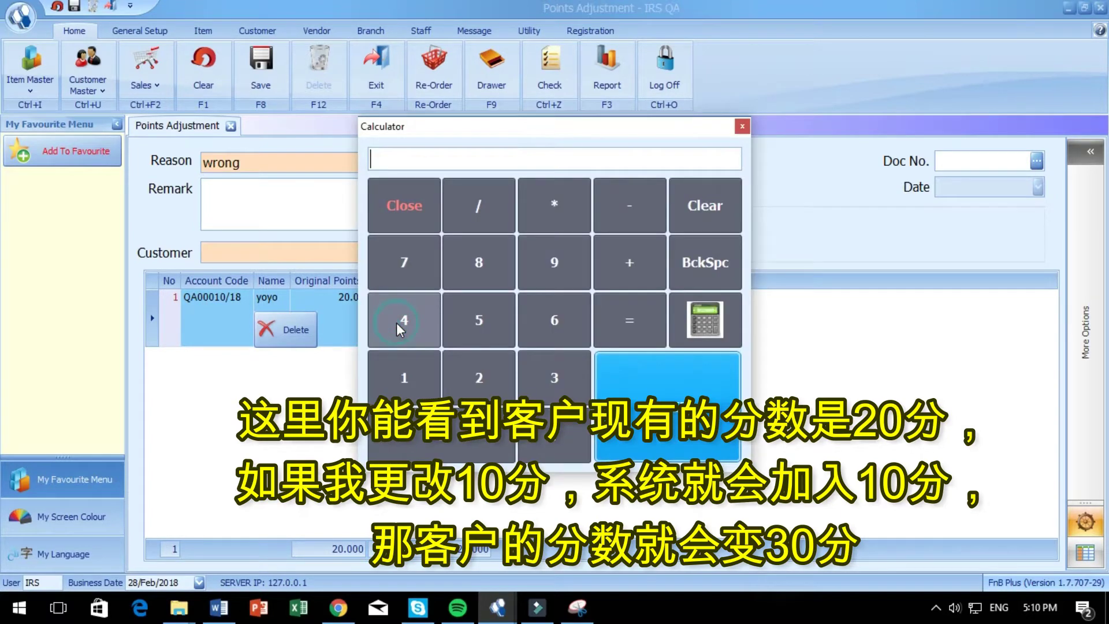
{"action": "left_click", "coordinate": [414, 380]}
{"action": "left_click", "coordinate": [433, 442]}
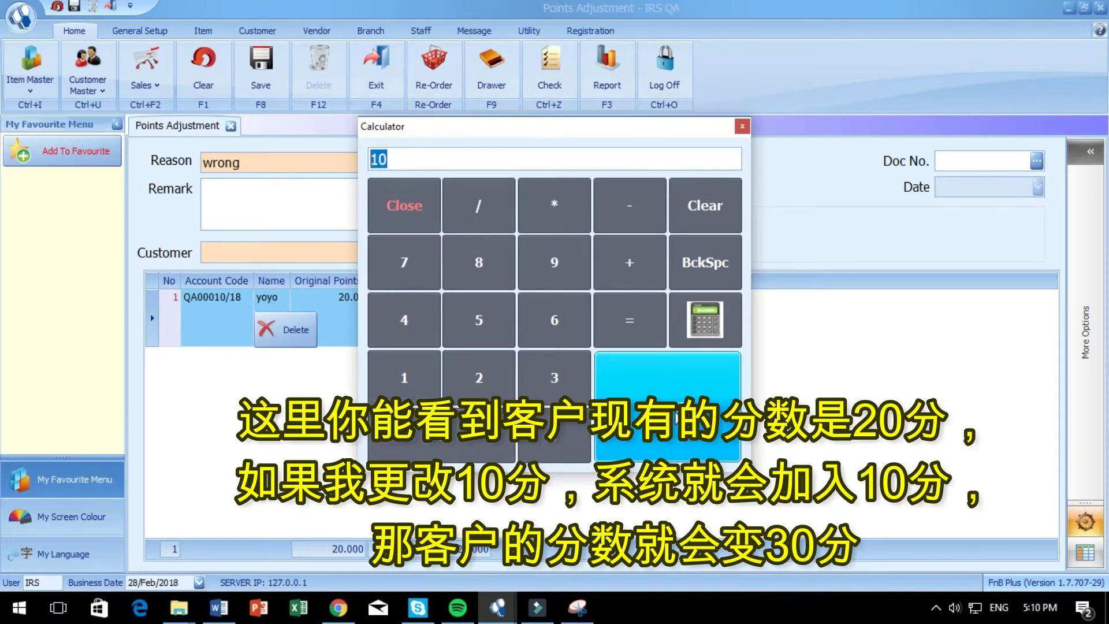
{"action": "left_click", "coordinate": [675, 416]}
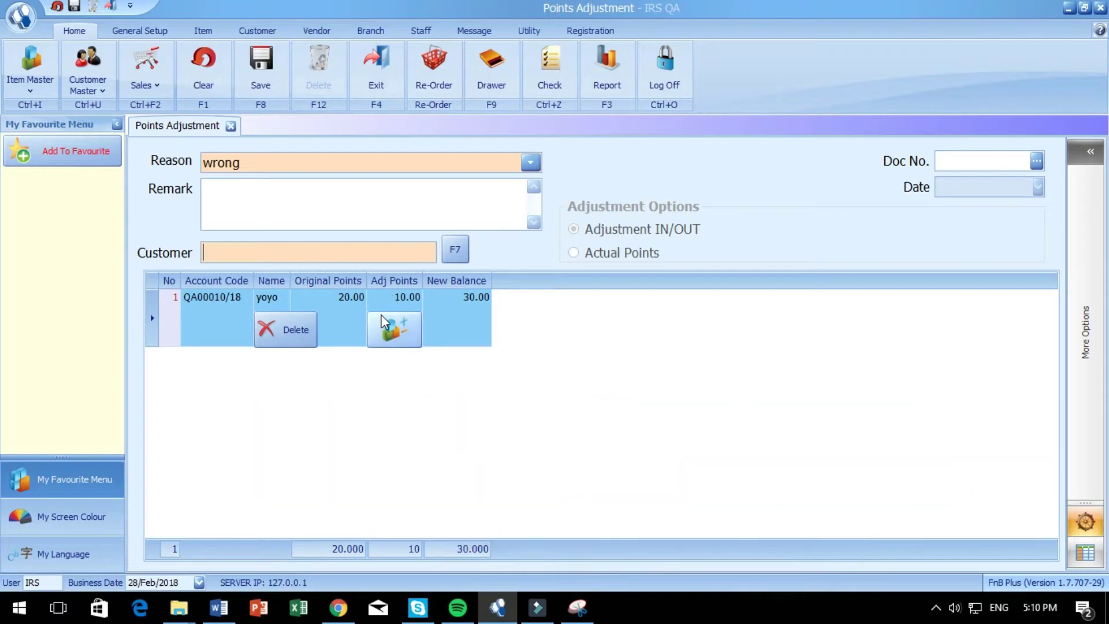
Delete the renewed member's line from the points adjustment and add the same member again with the Actual Points option
{"action": "left_click", "coordinate": [288, 331]}
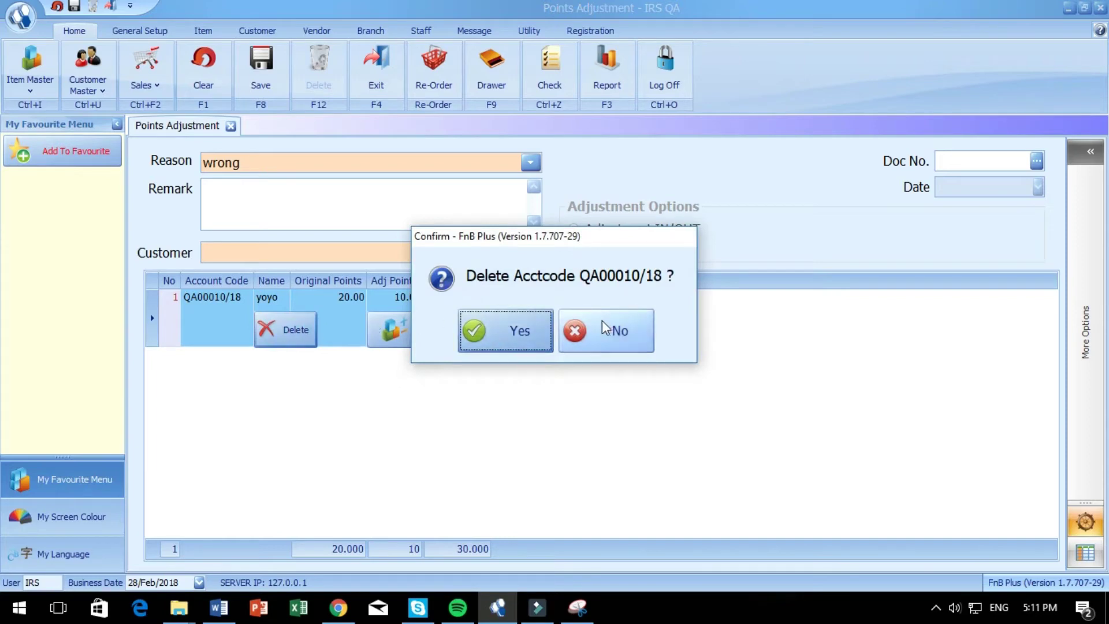
{"action": "left_click", "coordinate": [507, 330]}
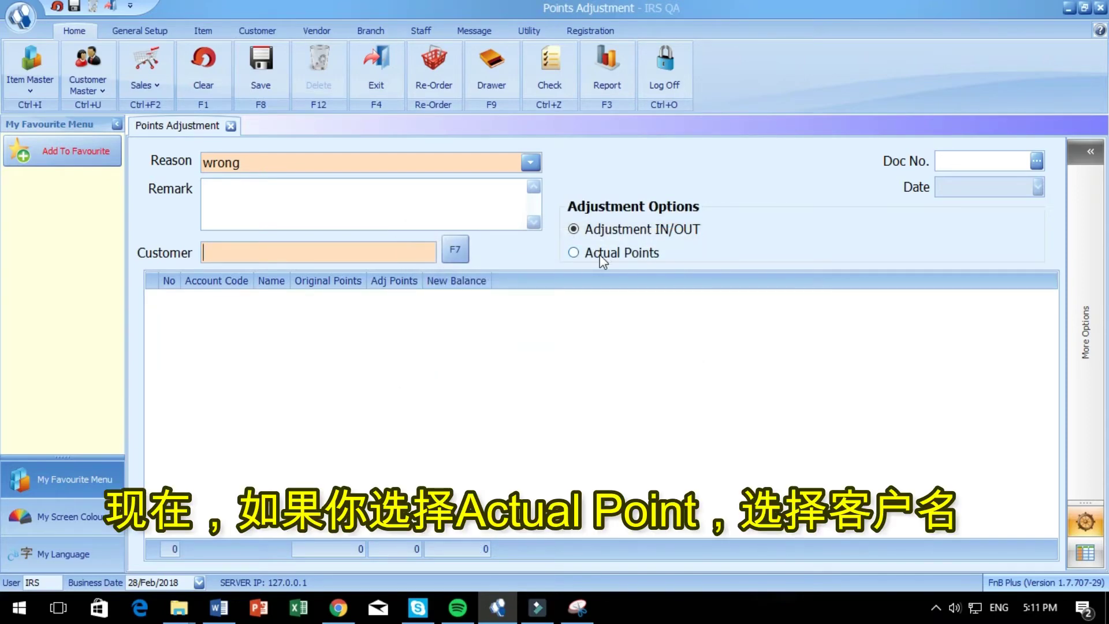
{"action": "left_click", "coordinate": [600, 256]}
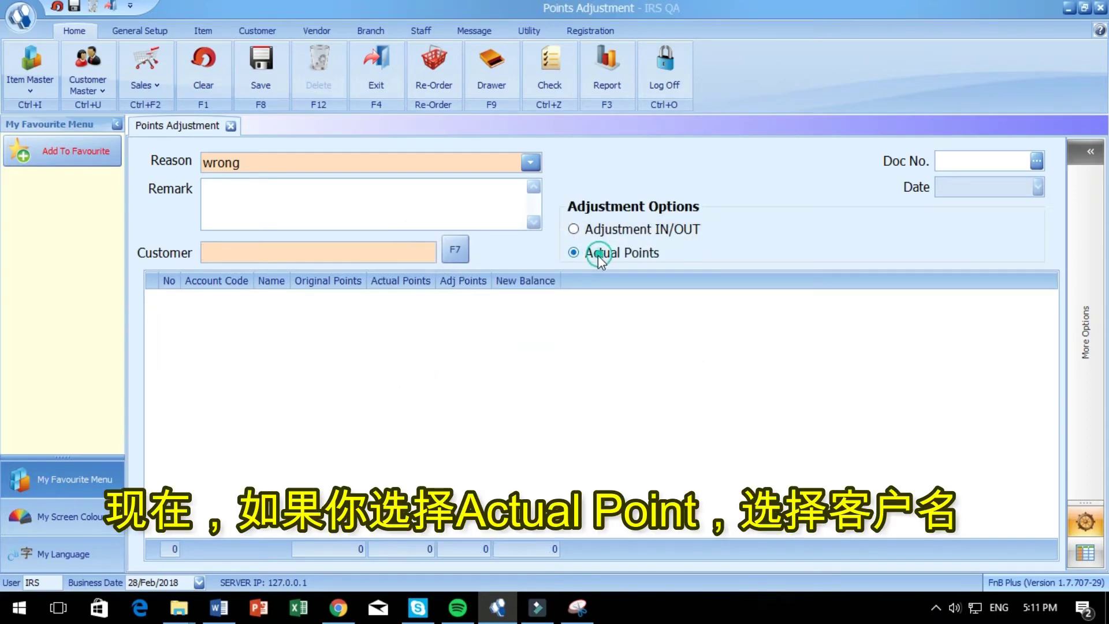
{"action": "left_click", "coordinate": [453, 250]}
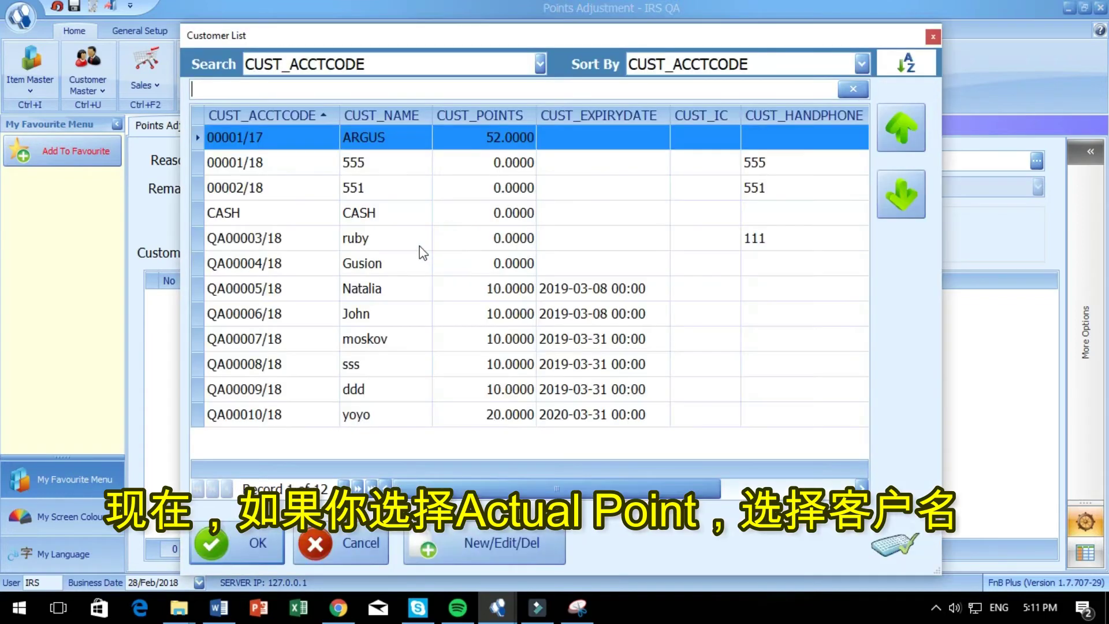
{"action": "double_click", "coordinate": [317, 416]}
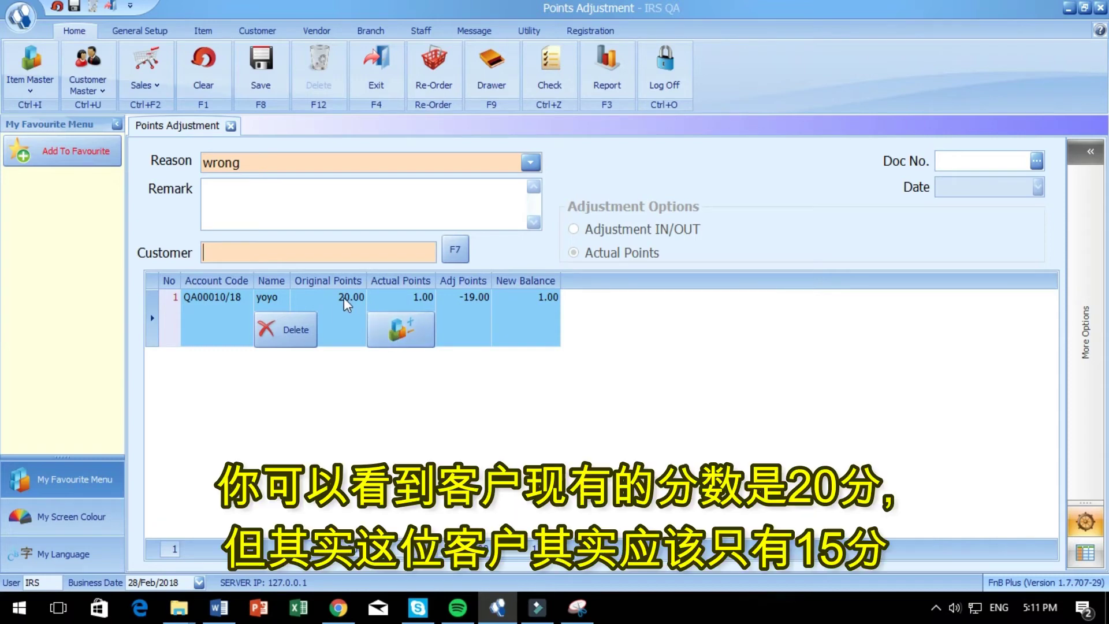
Set the member's actual points to 15 and save the entry as a new customer points adjustment document
{"action": "left_click", "coordinate": [404, 321]}
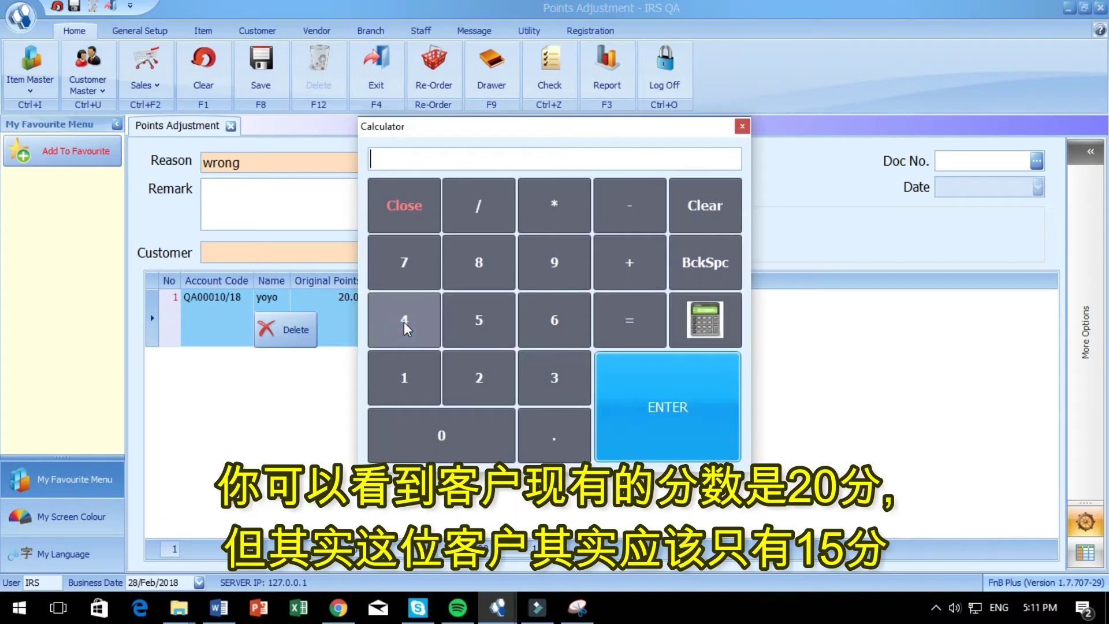
{"action": "left_click", "coordinate": [419, 384]}
{"action": "left_click", "coordinate": [470, 317]}
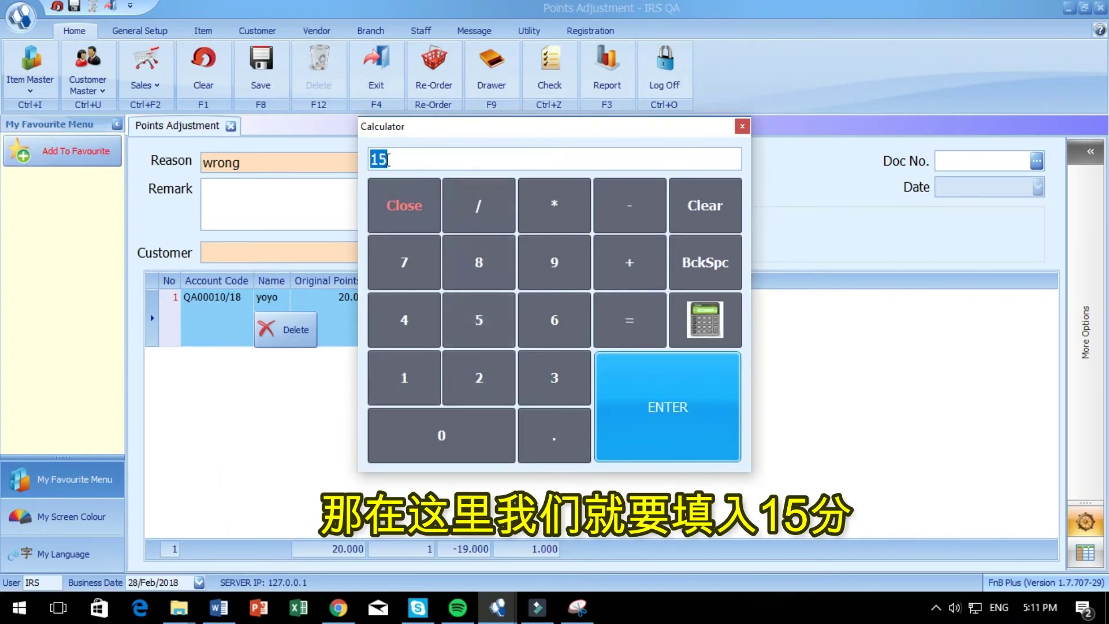
{"action": "left_click", "coordinate": [599, 361]}
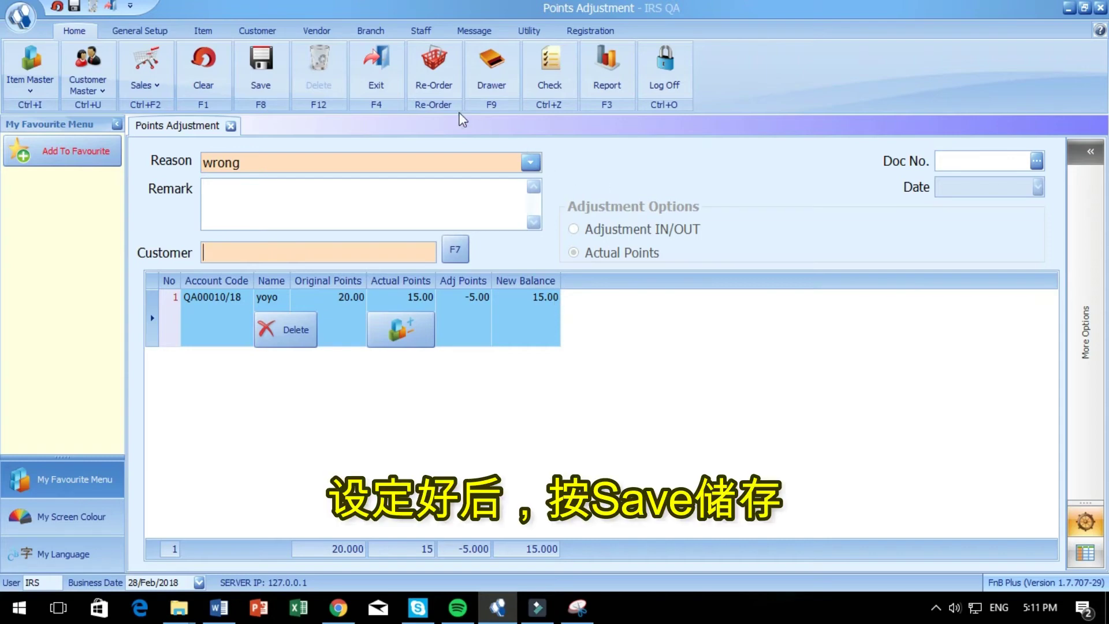
{"action": "left_click", "coordinate": [263, 63]}
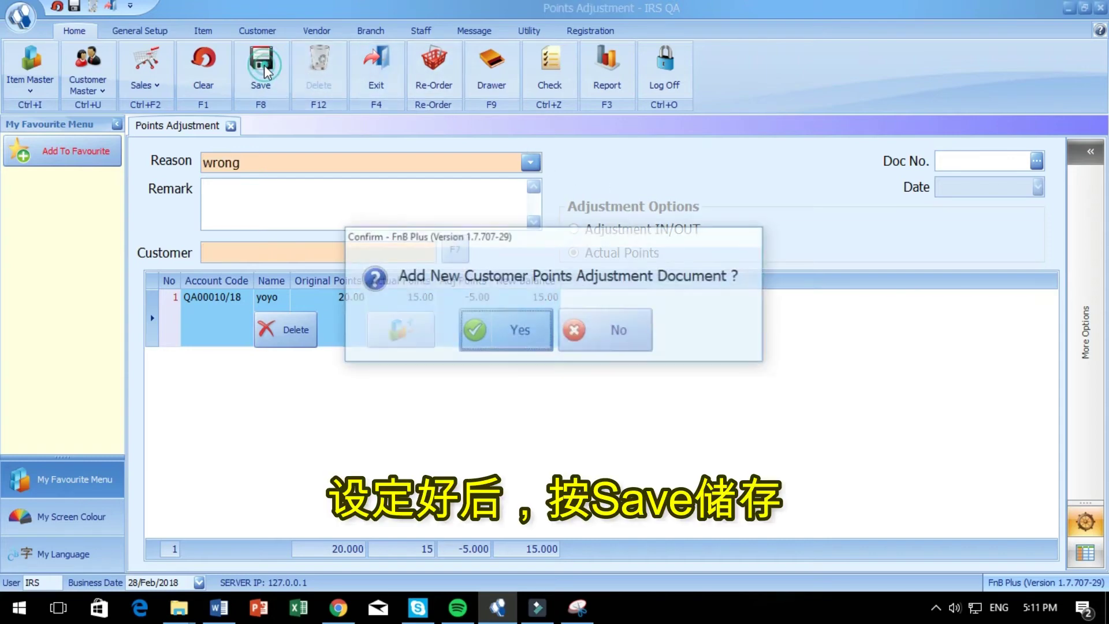
{"action": "left_click", "coordinate": [530, 315]}
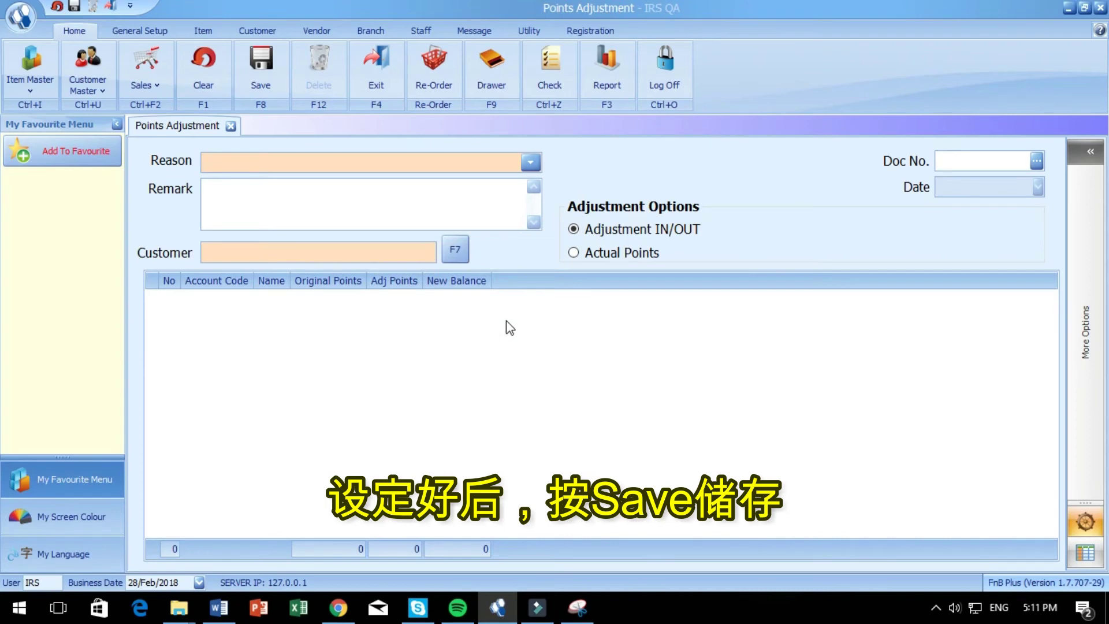